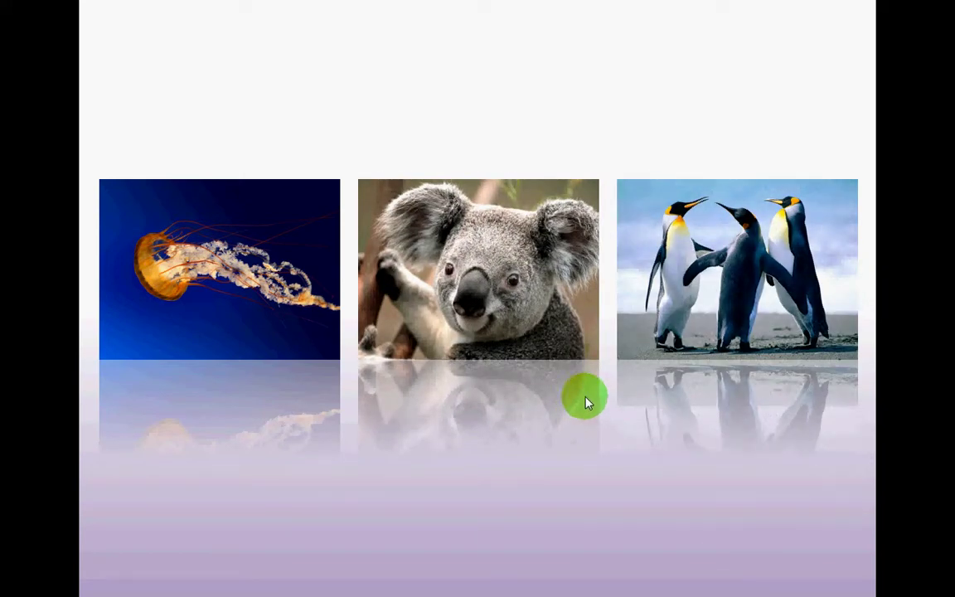
Run through the slide show of the three animated pictures and return to editing the slide
{"action": "left_click", "coordinate": [585, 402]}
{"action": "left_click", "coordinate": [531, 396]}
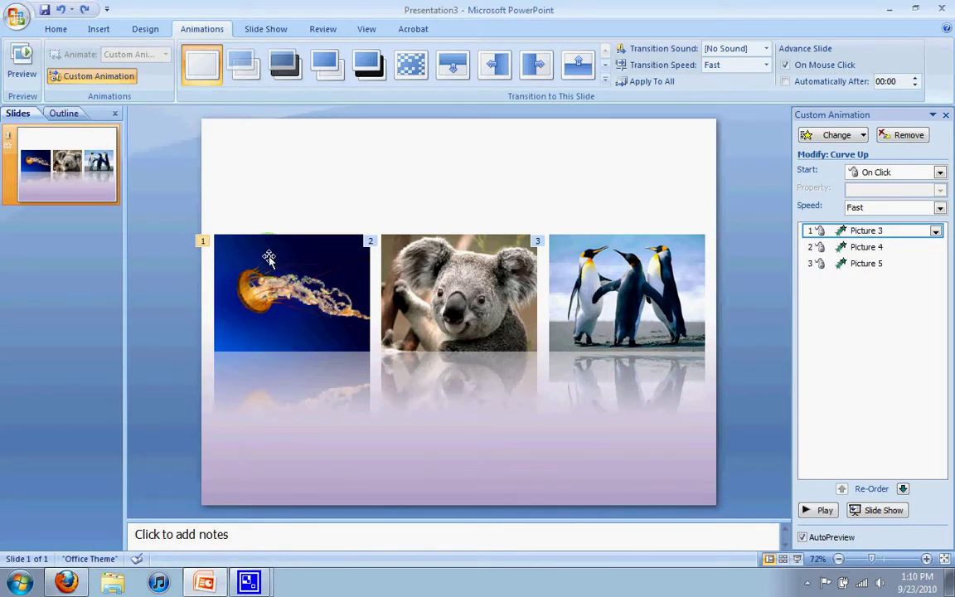
{"action": "left_click", "coordinate": [446, 425]}
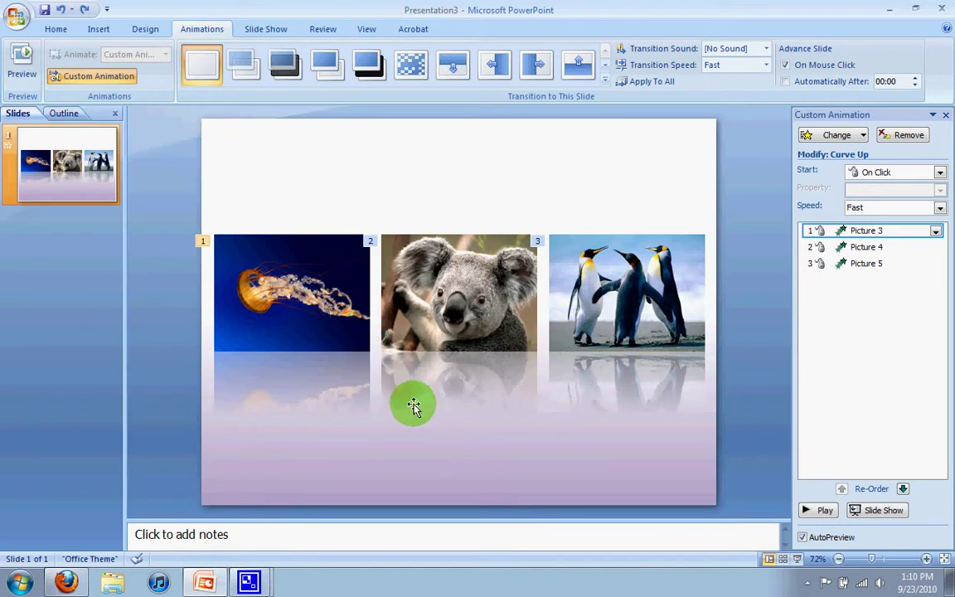
Add a Diagonal Down Right motion path to the jellyfish picture
{"action": "left_click", "coordinate": [306, 296]}
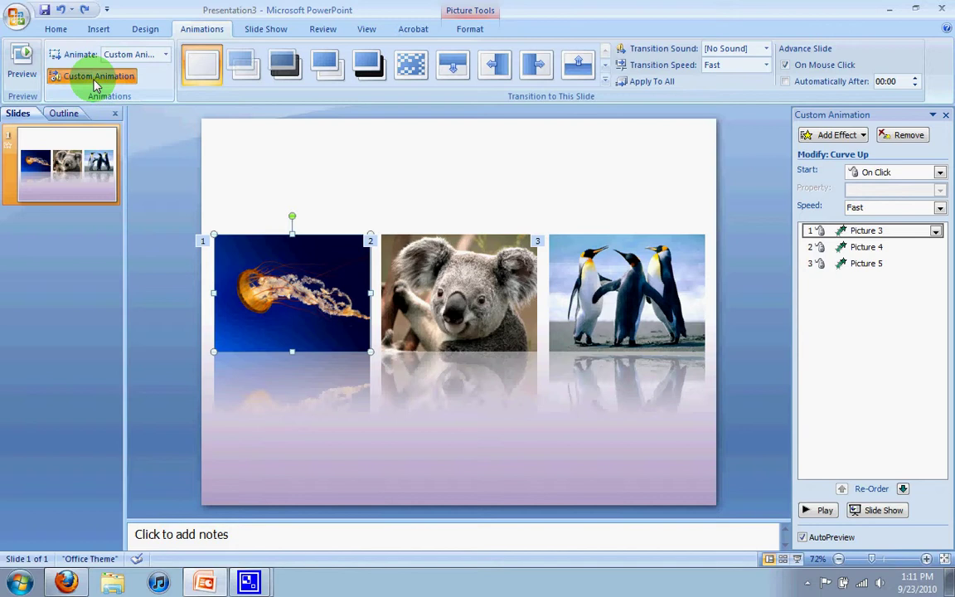
{"action": "left_click", "coordinate": [853, 137]}
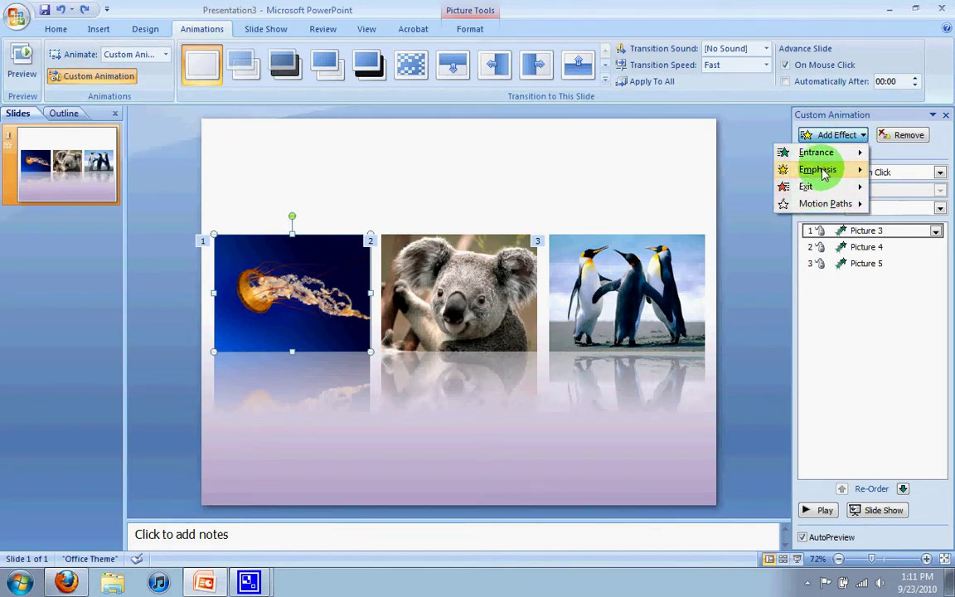
{"action": "mouse_move", "coordinate": [825, 206]}
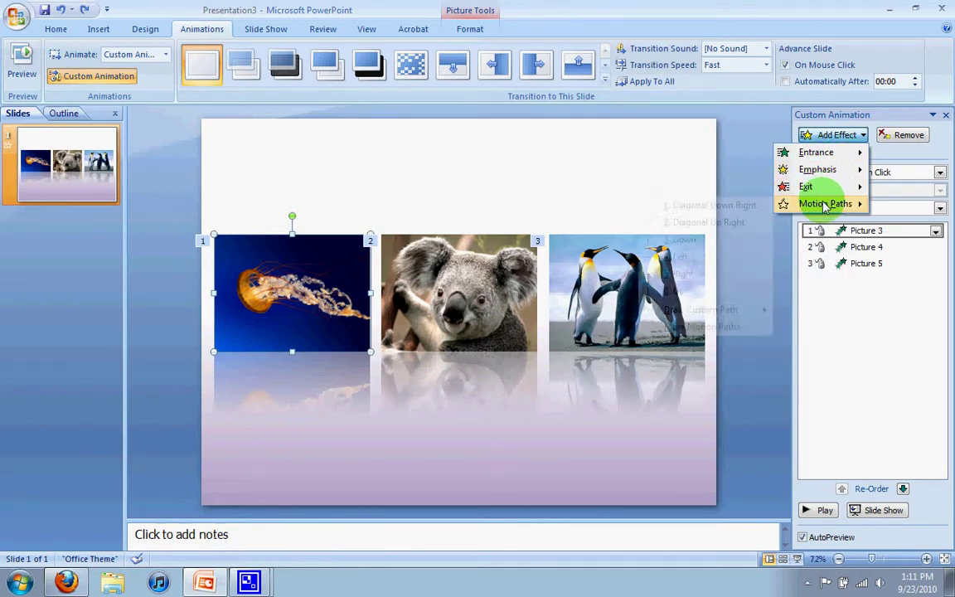
{"action": "mouse_move", "coordinate": [833, 158]}
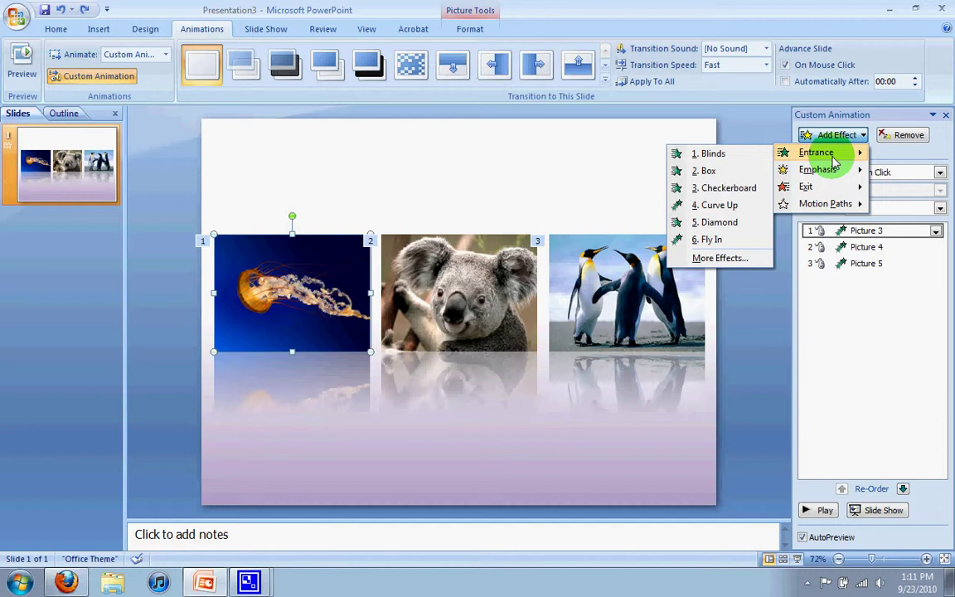
{"action": "mouse_move", "coordinate": [827, 179]}
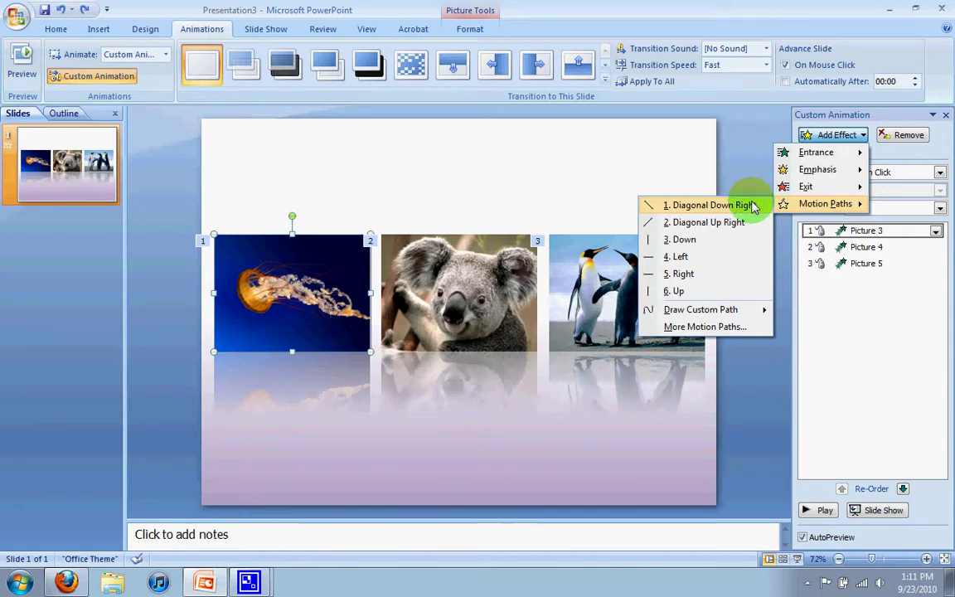
{"action": "left_click", "coordinate": [711, 205]}
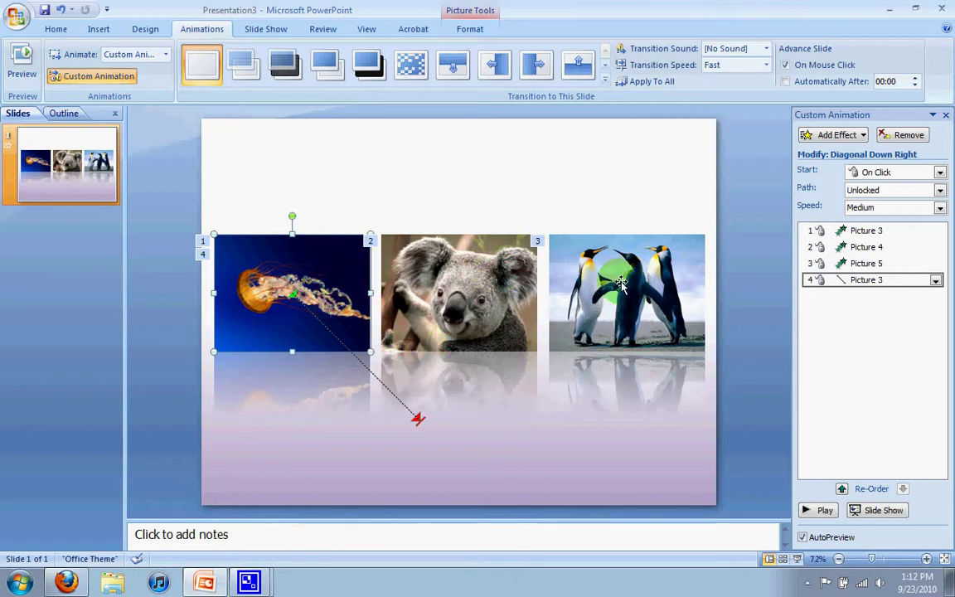
Bring the jellyfish picture to the front of the slide's stacking order
{"action": "right_click", "coordinate": [327, 265]}
{"action": "key", "text": "Escape"}
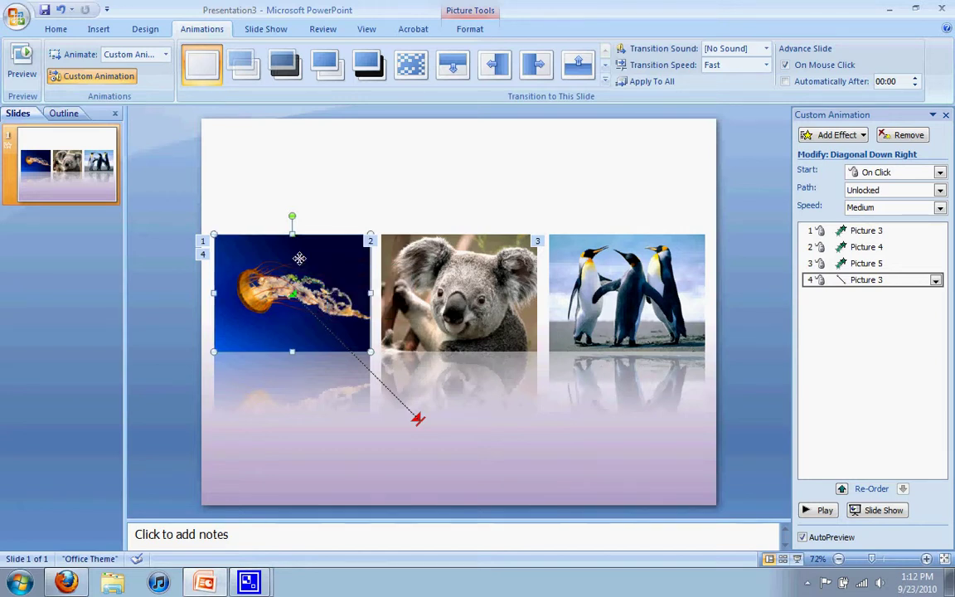
{"action": "right_click", "coordinate": [303, 262]}
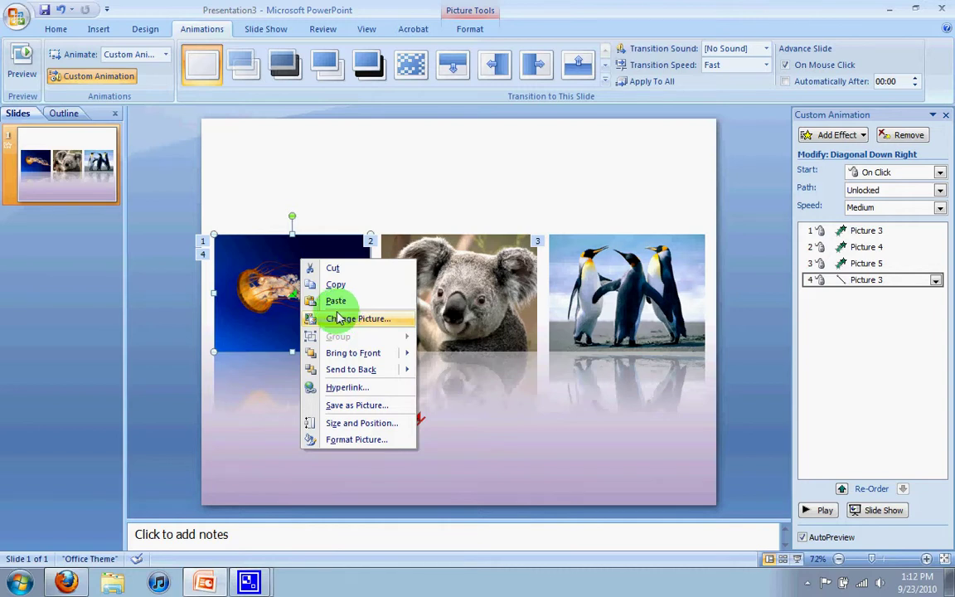
{"action": "mouse_move", "coordinate": [352, 356]}
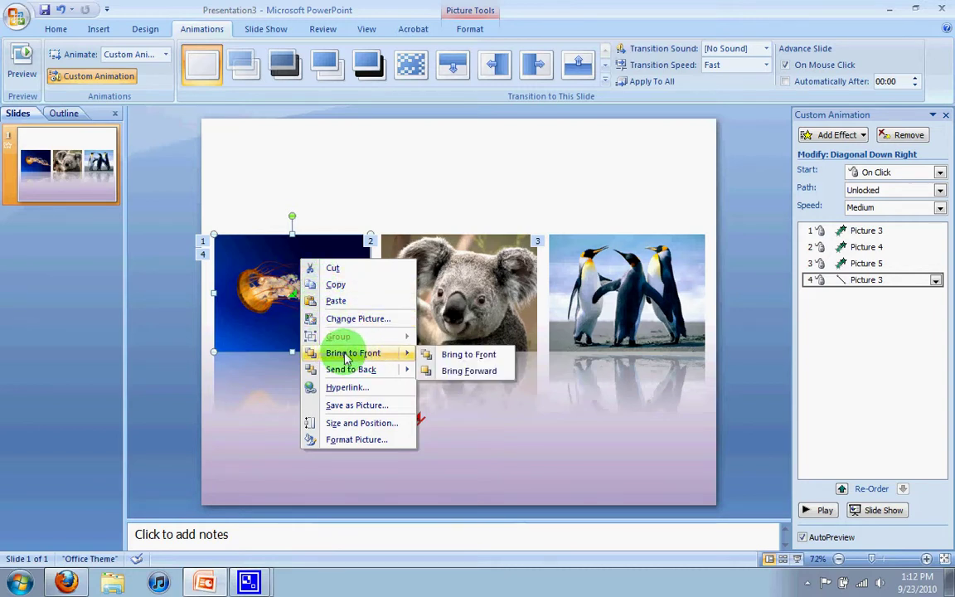
{"action": "left_click", "coordinate": [346, 357]}
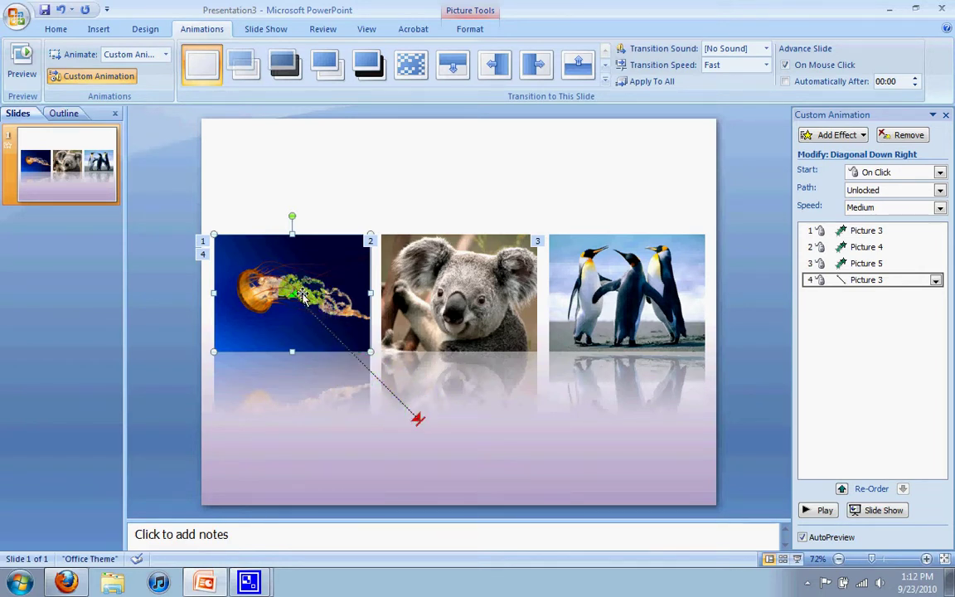
Shorten the jellyfish picture's diagonal motion path so it ends over the reflections between the jellyfish and koala
{"action": "left_click", "coordinate": [204, 255]}
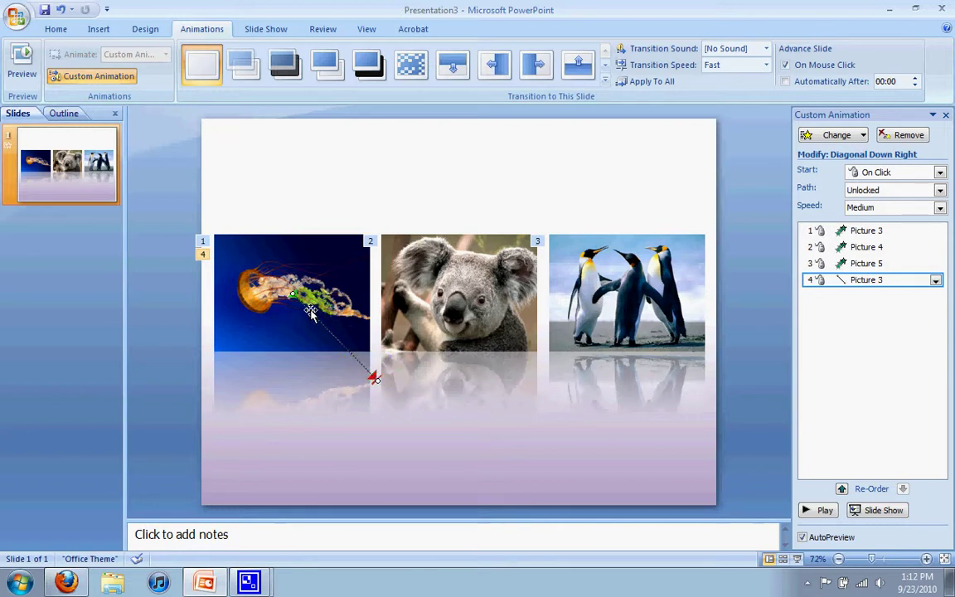
Try shifting the whole jellyfish motion path down and to the right, preview it, and undo the shift
{"action": "left_click_drag", "start_coordinate": [315, 324], "coordinate": [336, 361]}
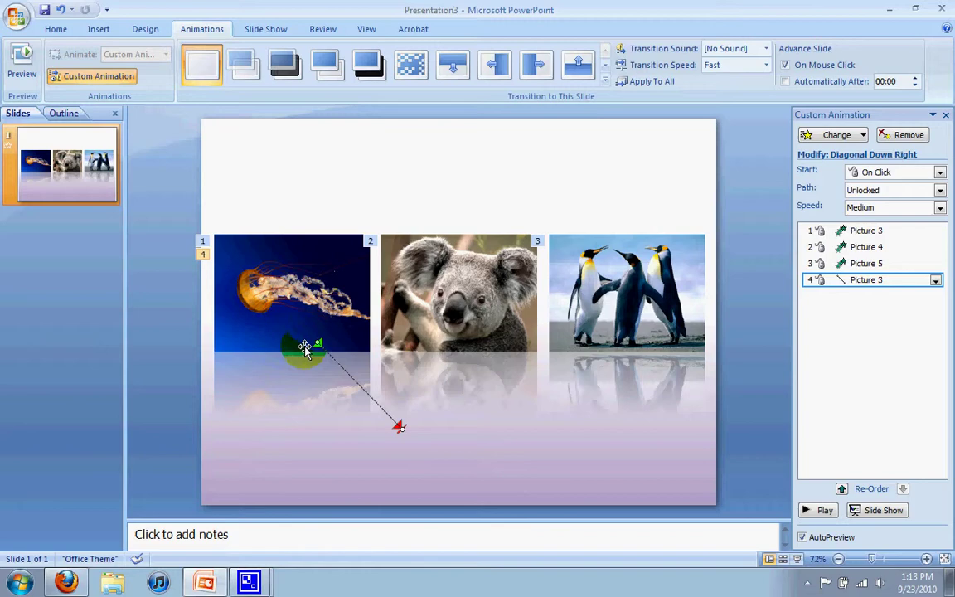
{"action": "left_click", "coordinate": [821, 511]}
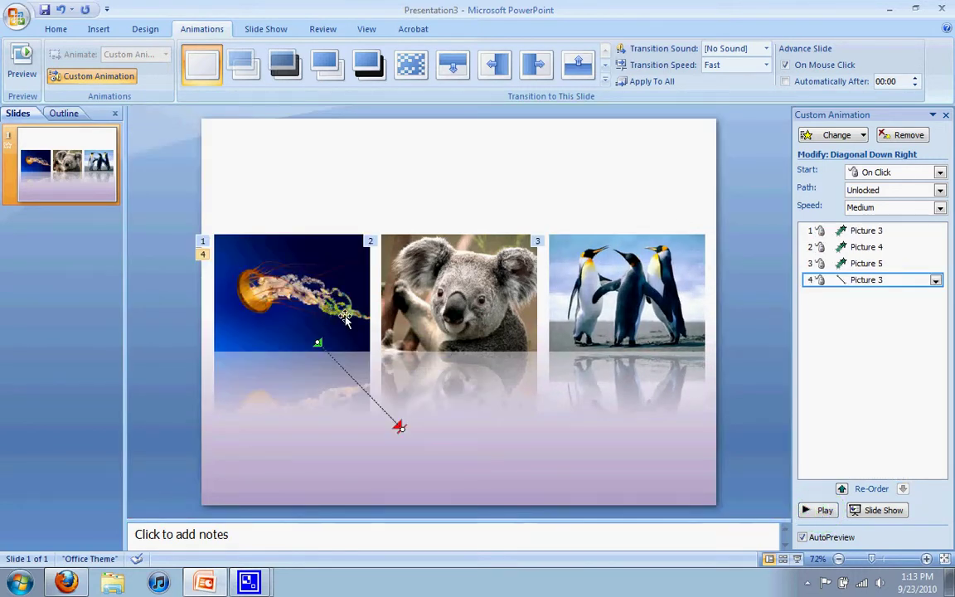
{"action": "left_click", "coordinate": [327, 345]}
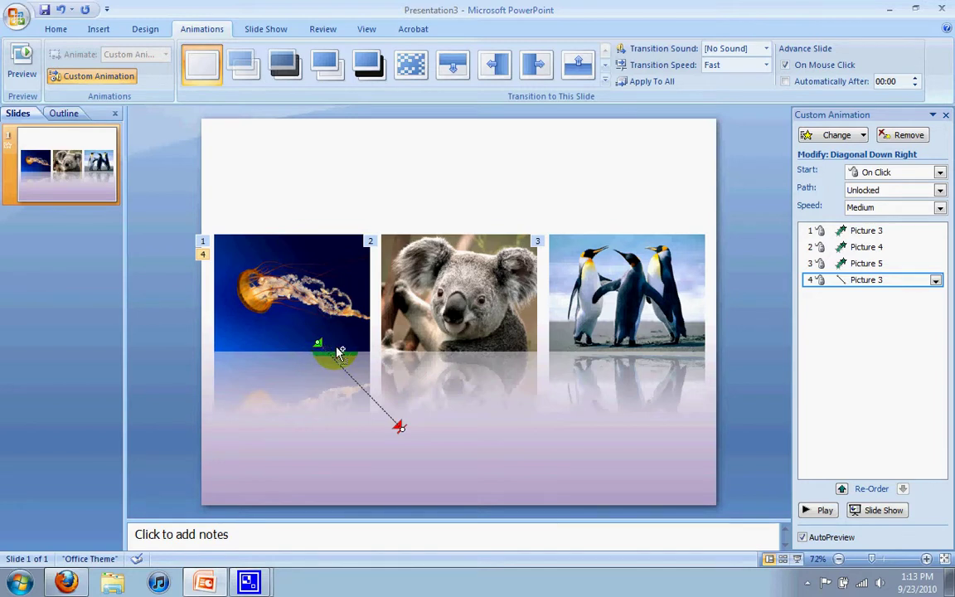
{"action": "left_click_drag", "start_coordinate": [338, 352], "coordinate": [344, 349]}
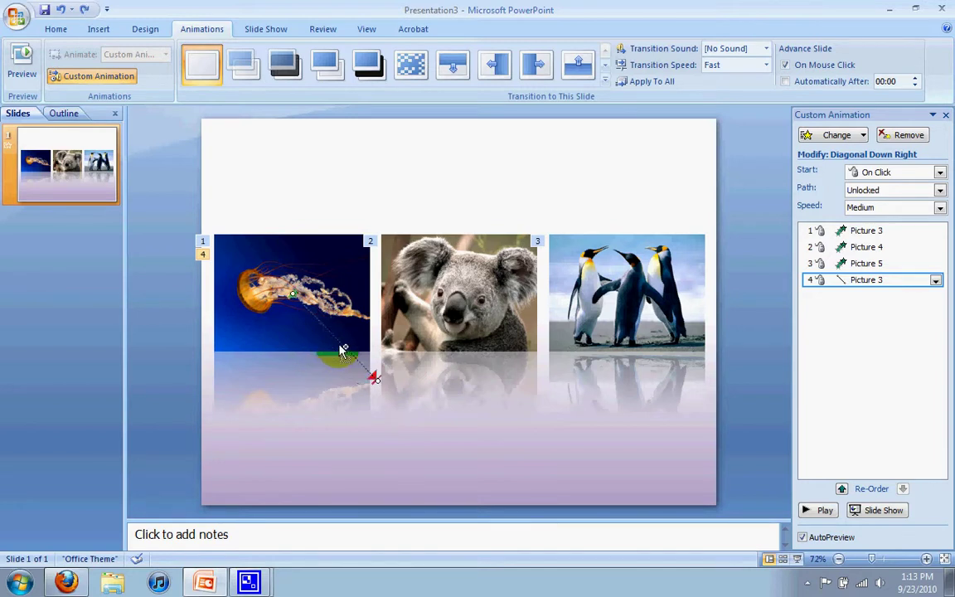
{"action": "left_click", "coordinate": [825, 510]}
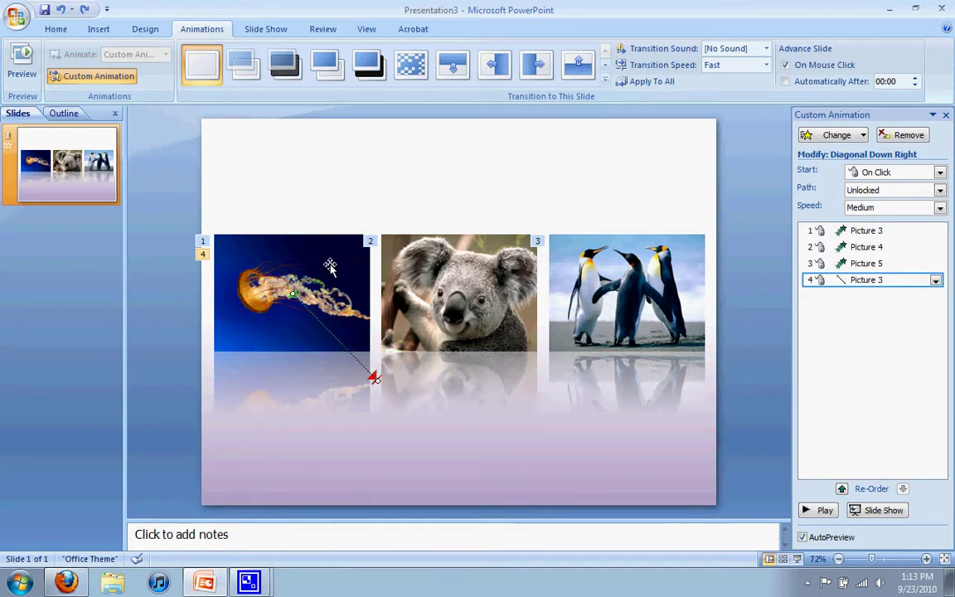
Add a Grow/Shrink emphasis effect to the jellyfish picture and preview it
{"action": "left_click", "coordinate": [277, 256]}
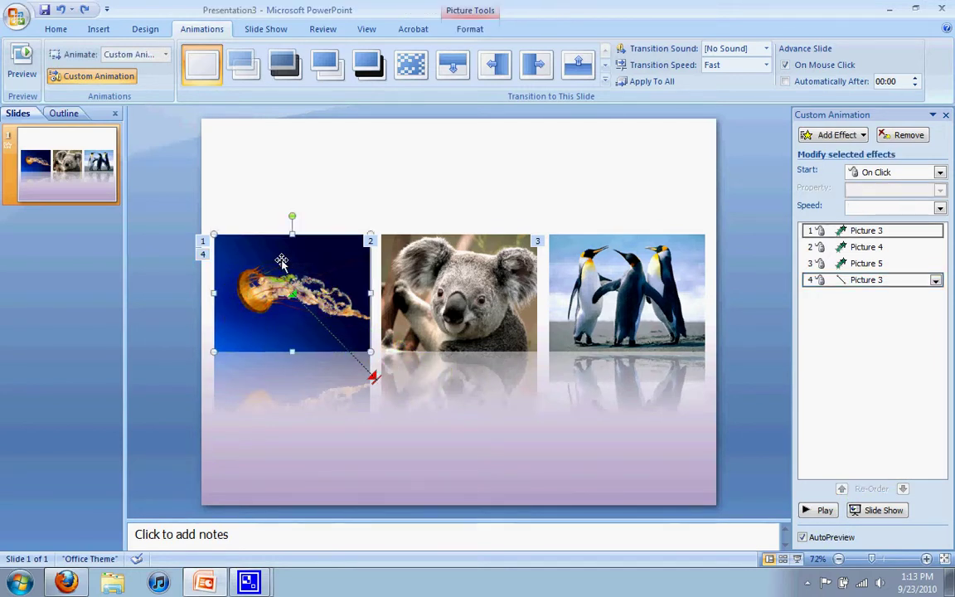
{"action": "left_click", "coordinate": [854, 134]}
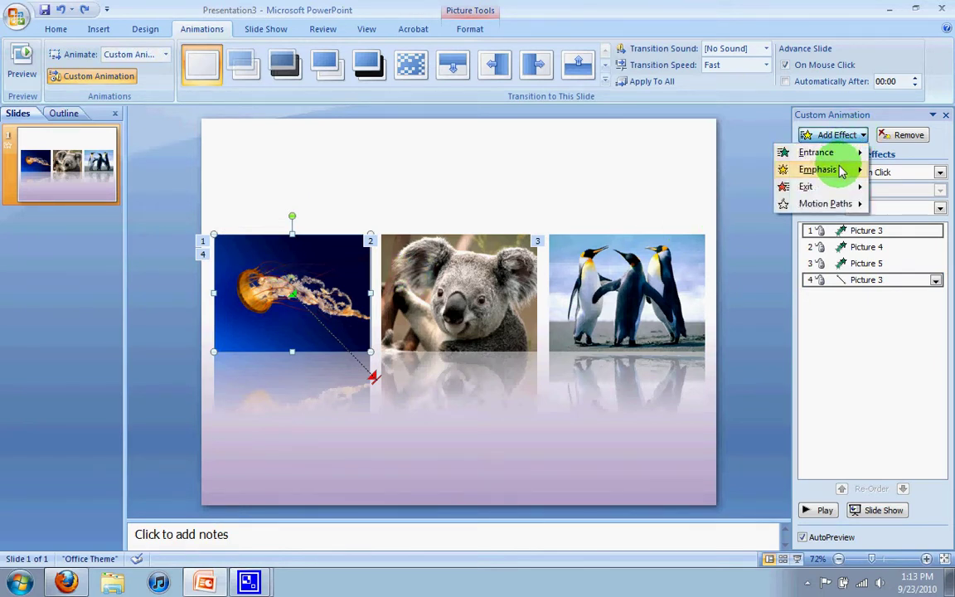
{"action": "mouse_move", "coordinate": [842, 170]}
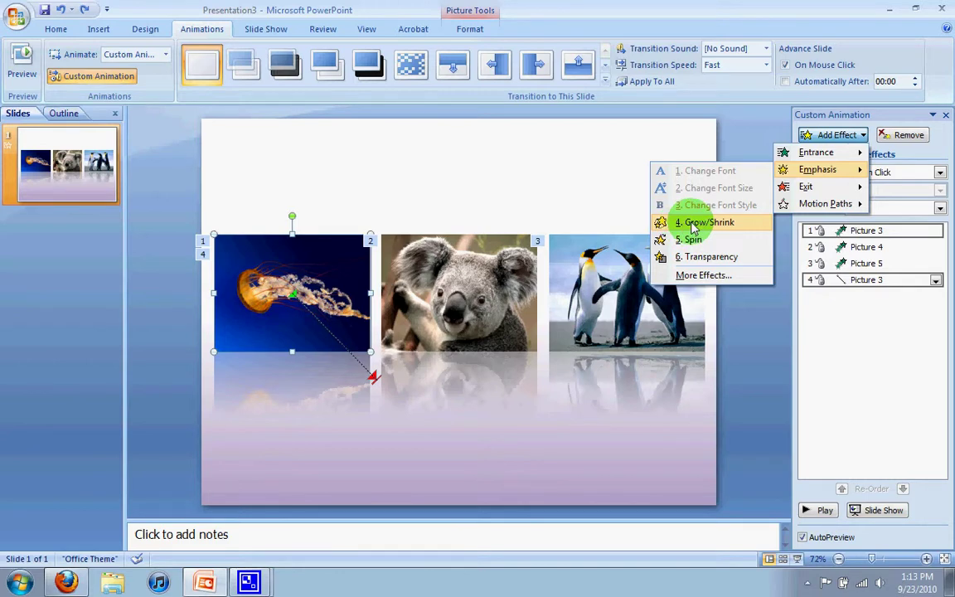
{"action": "left_click", "coordinate": [700, 276]}
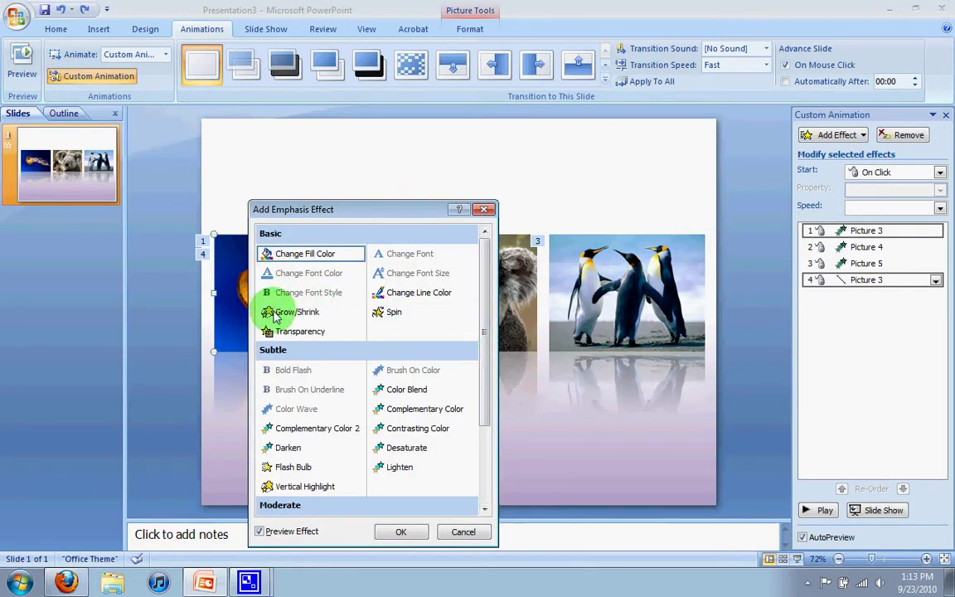
{"action": "left_click", "coordinate": [400, 531]}
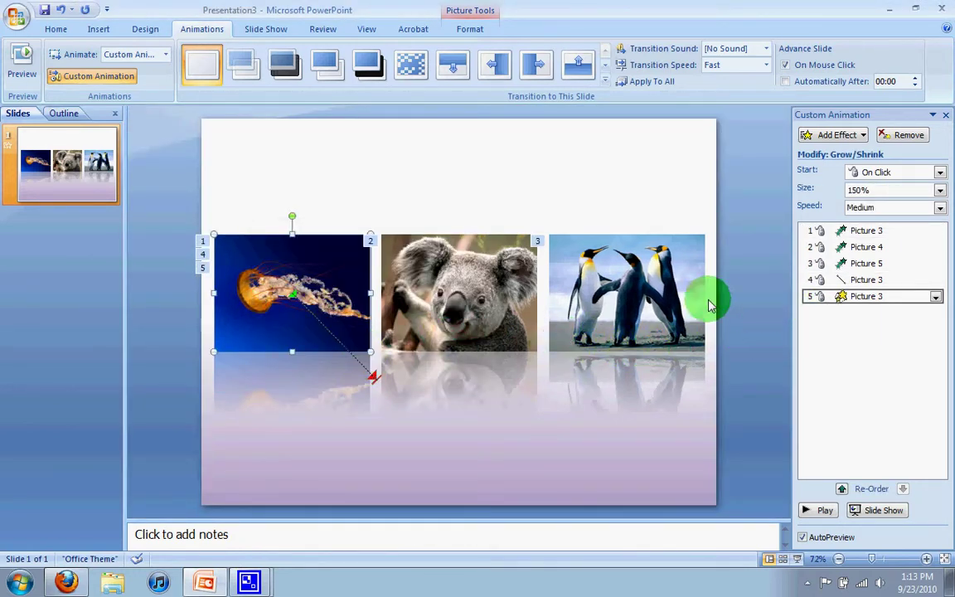
{"action": "left_click", "coordinate": [809, 511]}
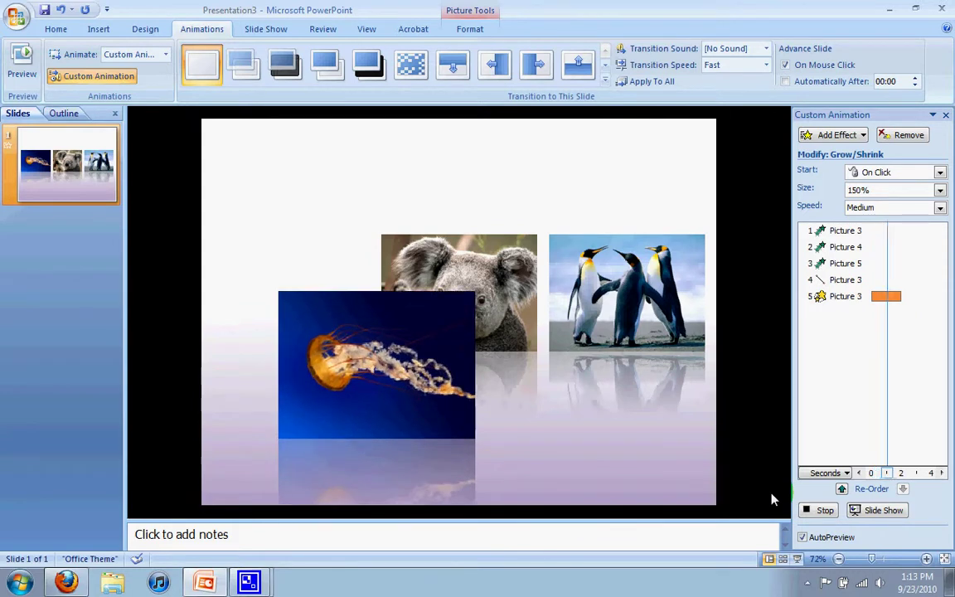
{"action": "left_click", "coordinate": [771, 496]}
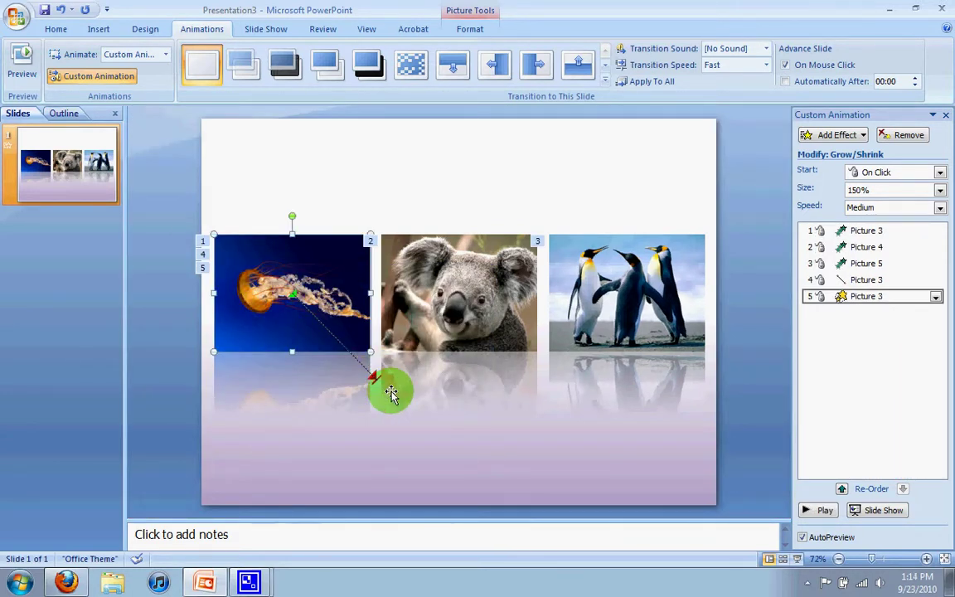
Set the jellyfish picture's Grow/Shrink effect to start With Previous and preview it together with the motion path
{"action": "left_click_drag", "start_coordinate": [392, 393], "coordinate": [615, 300]}
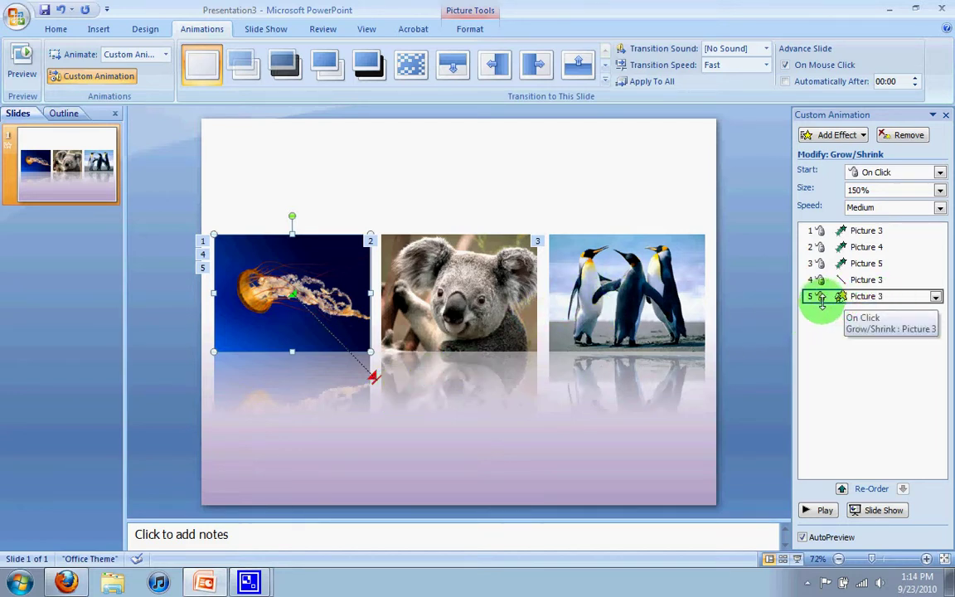
{"action": "mouse_move", "coordinate": [897, 301]}
{"action": "left_mouse_down"}
{"action": "mouse_move", "coordinate": [815, 300]}
{"action": "mouse_move", "coordinate": [910, 316]}
{"action": "left_mouse_up"}
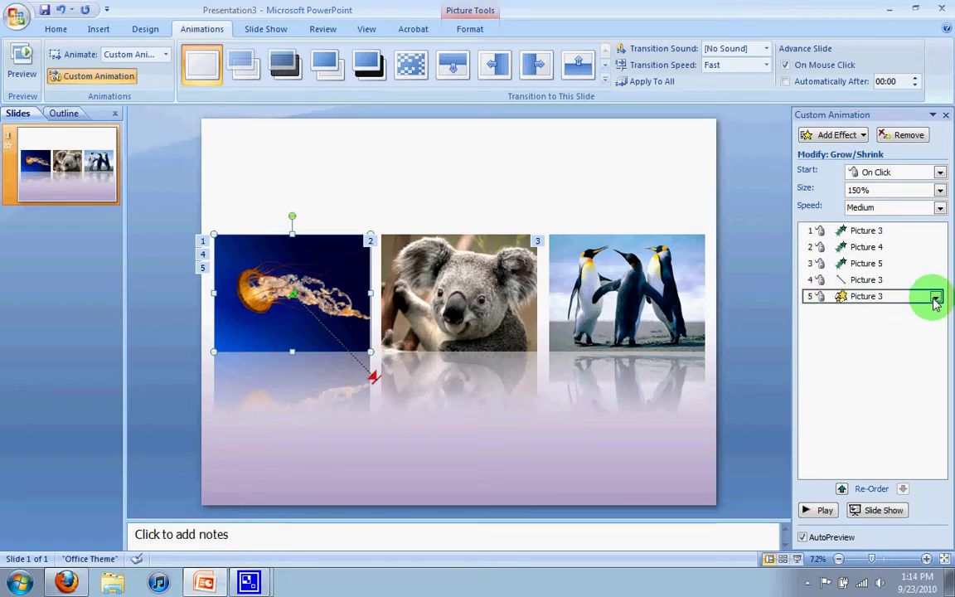
{"action": "left_click", "coordinate": [935, 299]}
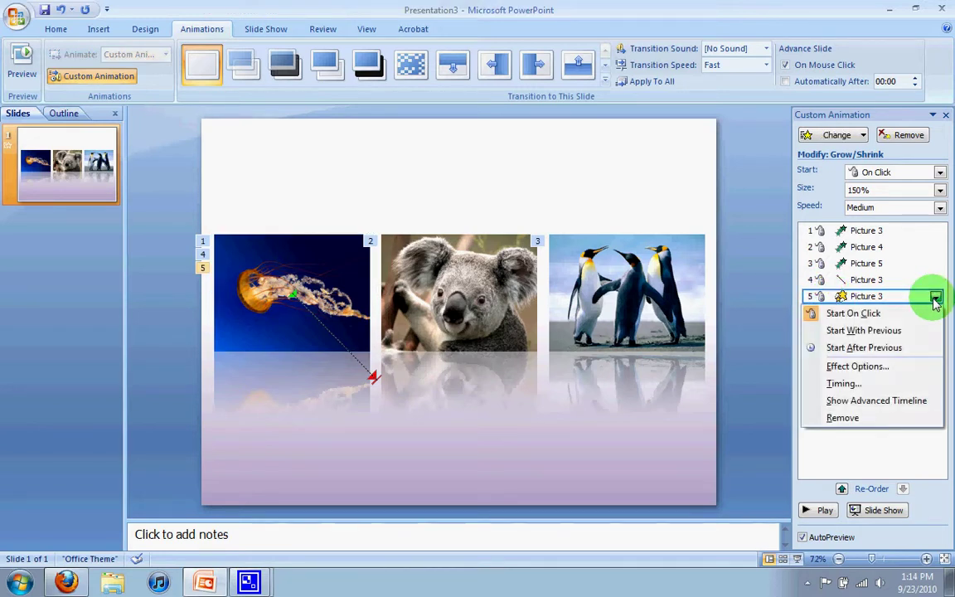
{"action": "left_click", "coordinate": [883, 385]}
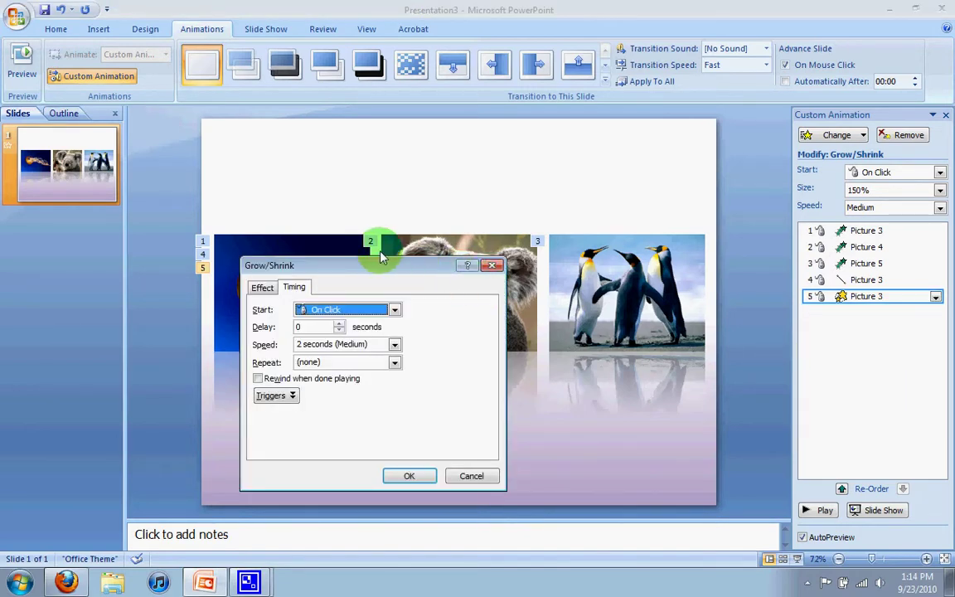
{"action": "left_click_drag", "start_coordinate": [396, 268], "coordinate": [508, 75]}
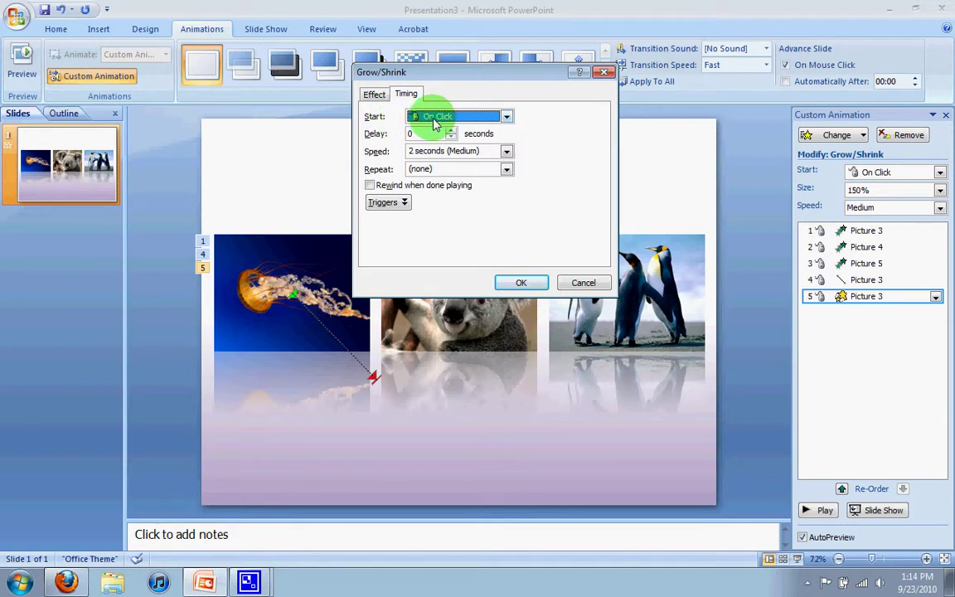
{"action": "left_click", "coordinate": [435, 122]}
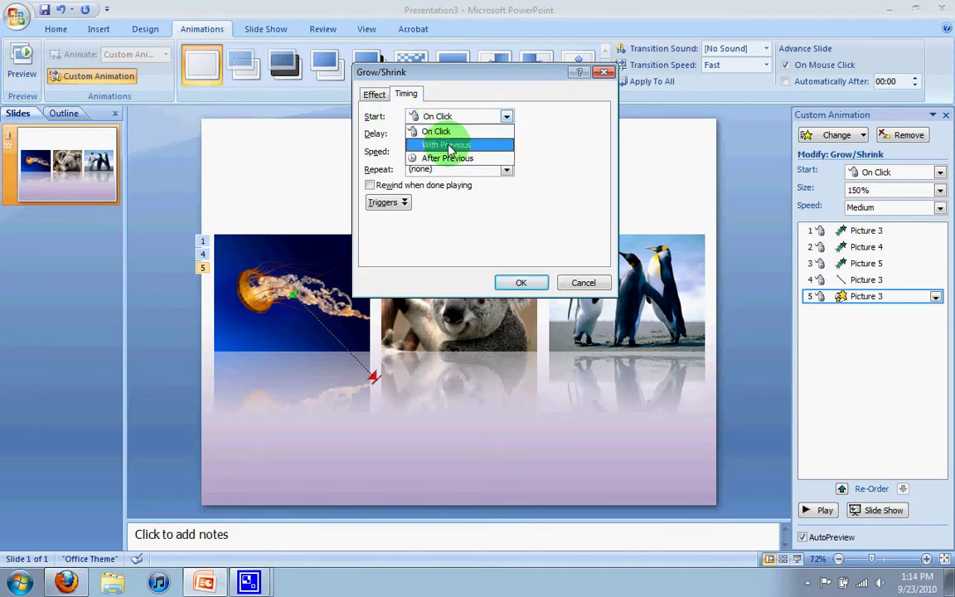
{"action": "left_click", "coordinate": [449, 146]}
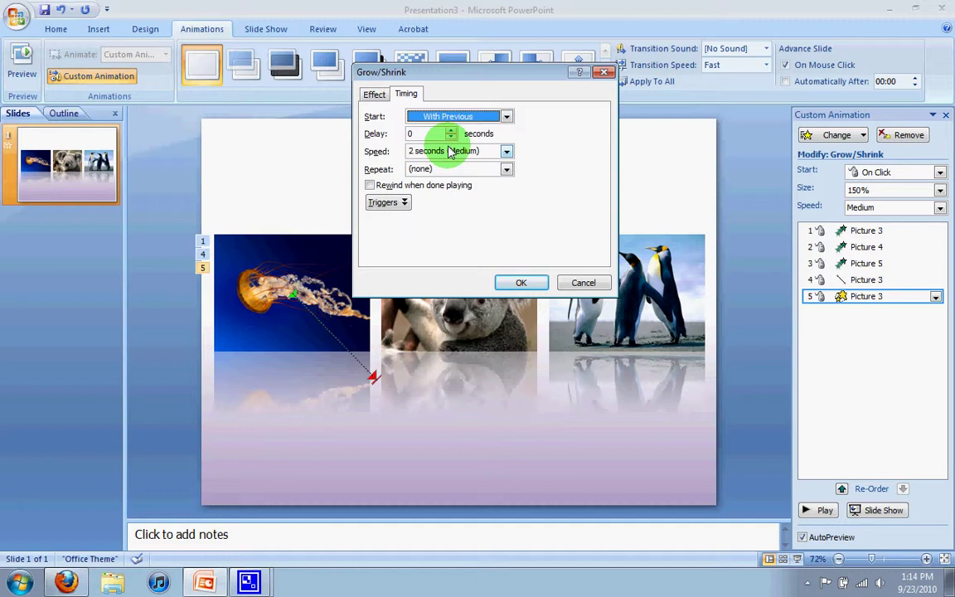
{"action": "left_click", "coordinate": [518, 283]}
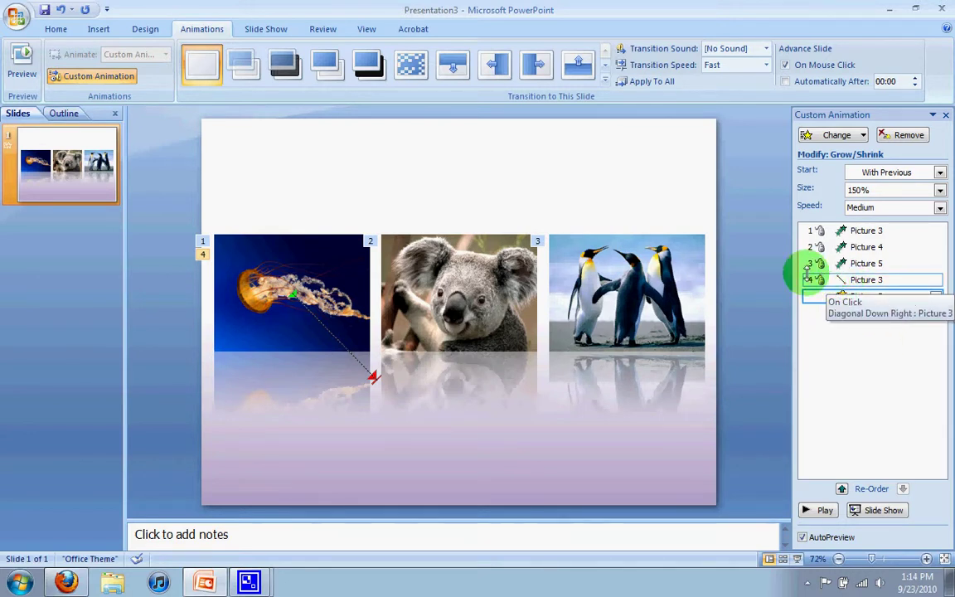
{"action": "left_click", "coordinate": [823, 512]}
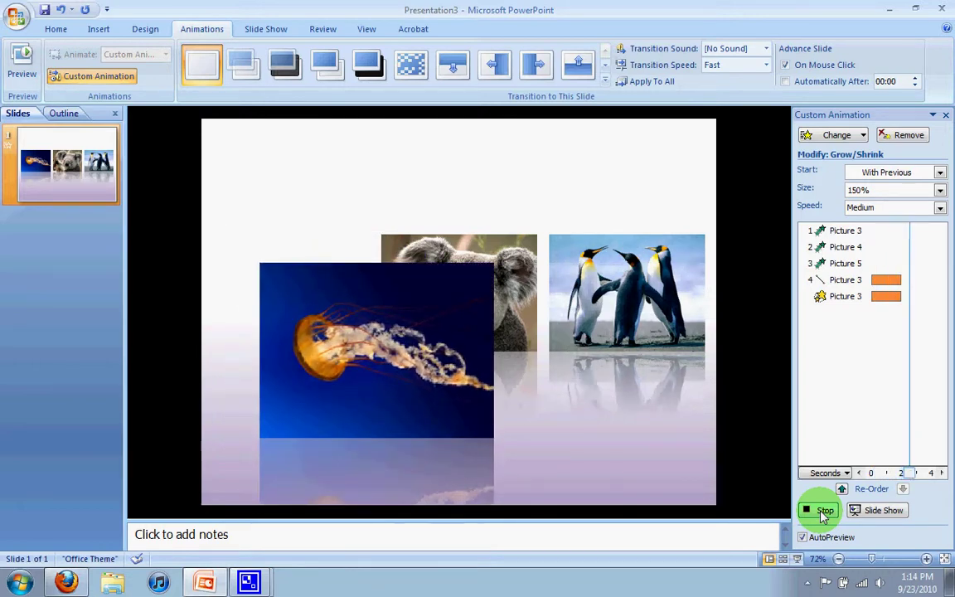
{"action": "left_click", "coordinate": [823, 511]}
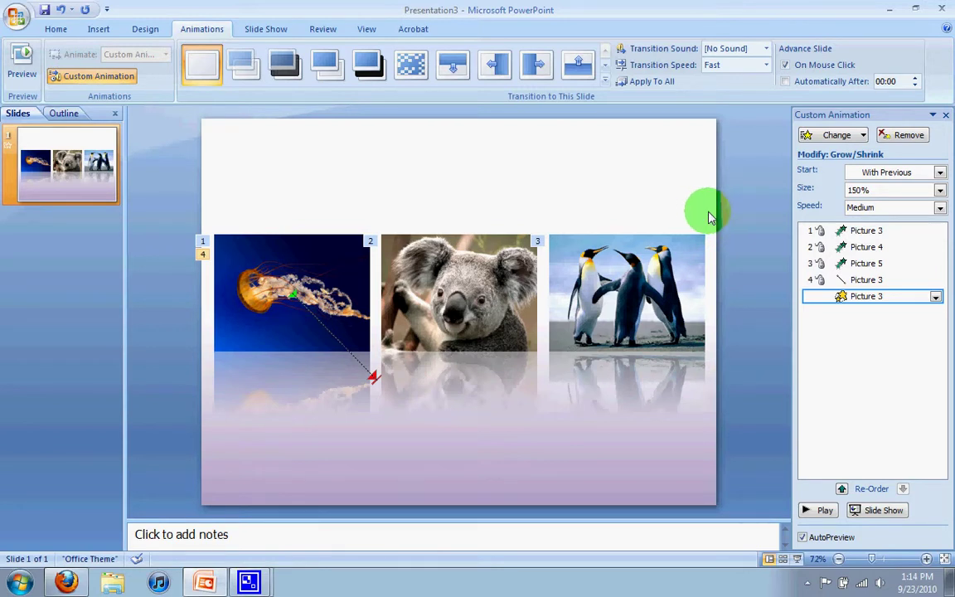
Add a Transparency emphasis effect to the koala and penguin pictures together
{"action": "left_click", "coordinate": [493, 269]}
{"action": "left_click", "coordinate": [610, 280]}
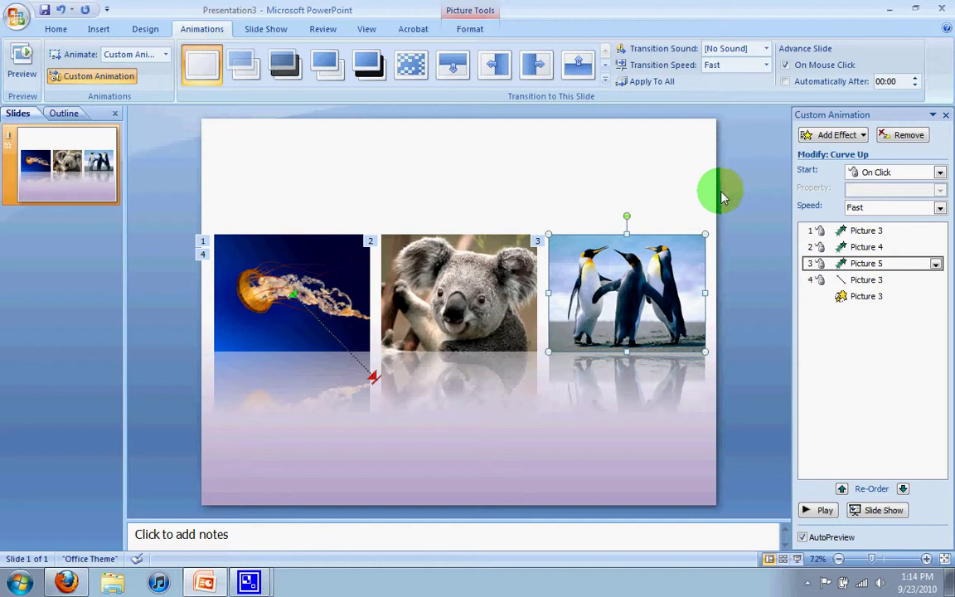
{"action": "left_click_drag", "start_coordinate": [720, 203], "coordinate": [378, 388]}
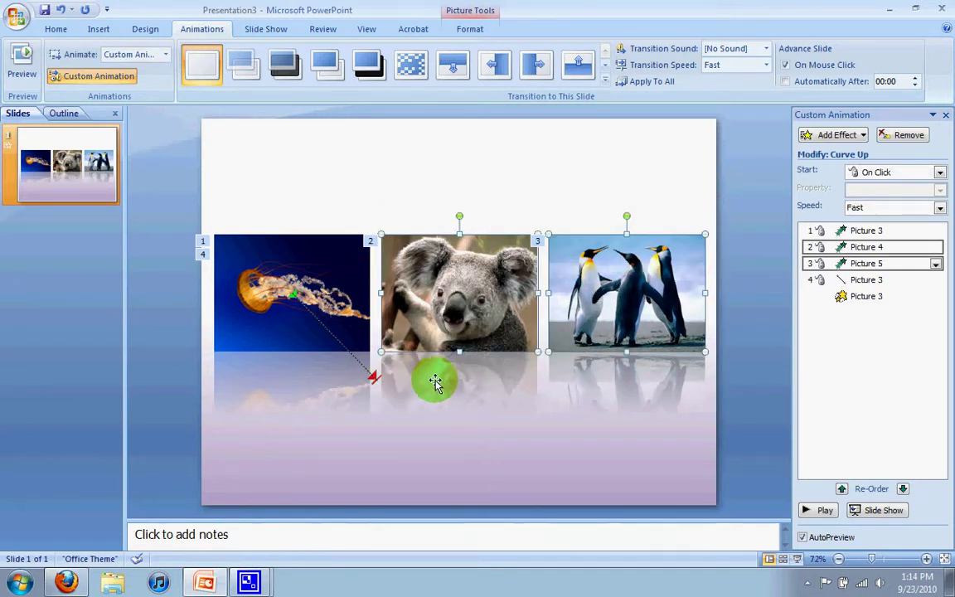
{"action": "left_click", "coordinate": [835, 134]}
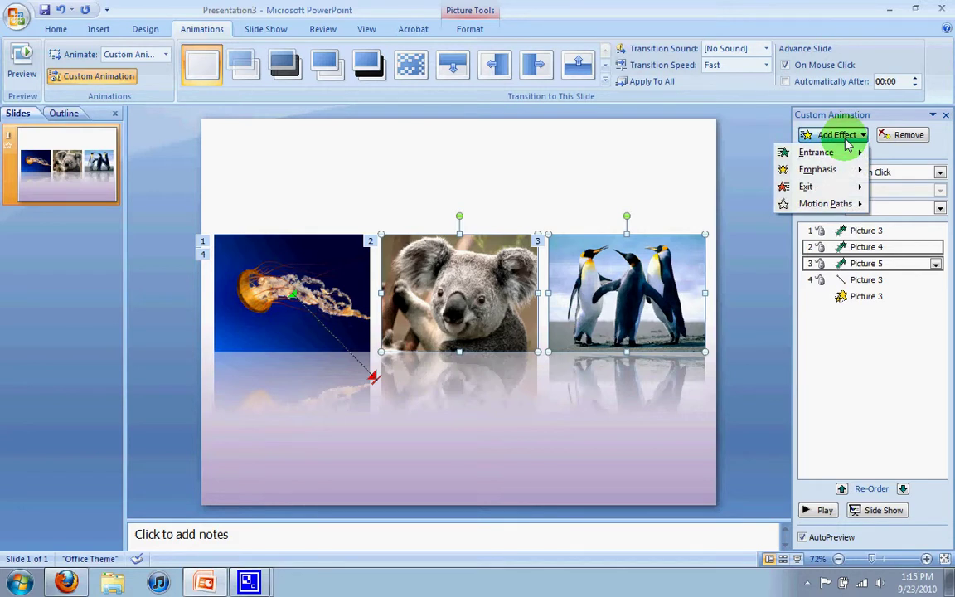
{"action": "mouse_move", "coordinate": [835, 173]}
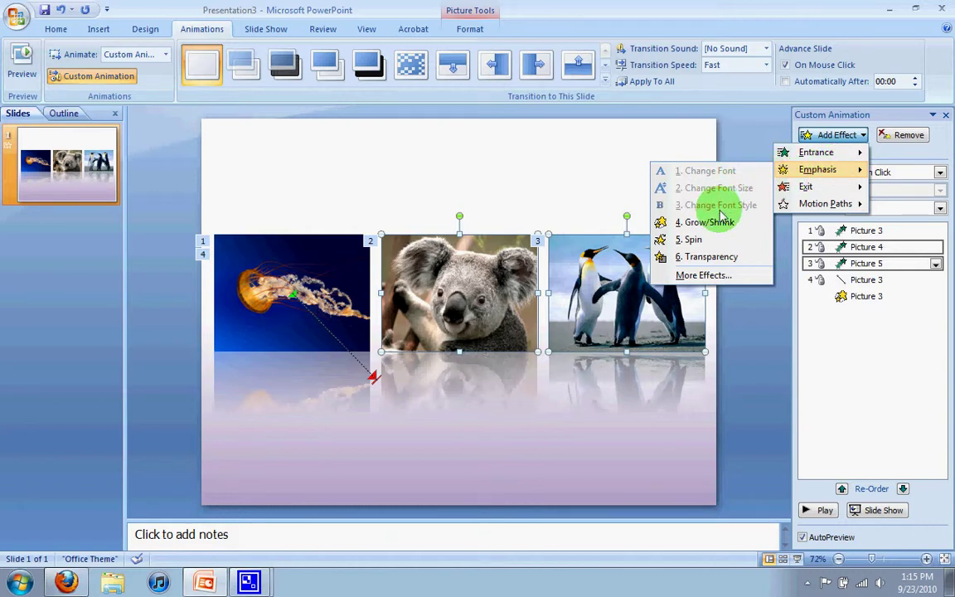
{"action": "left_click", "coordinate": [683, 274]}
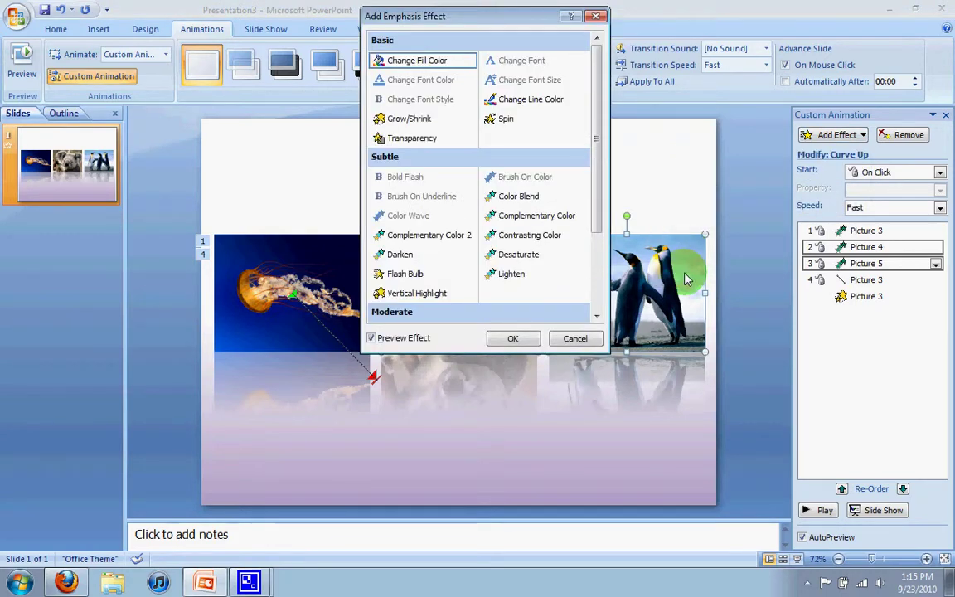
{"action": "left_click", "coordinate": [404, 139]}
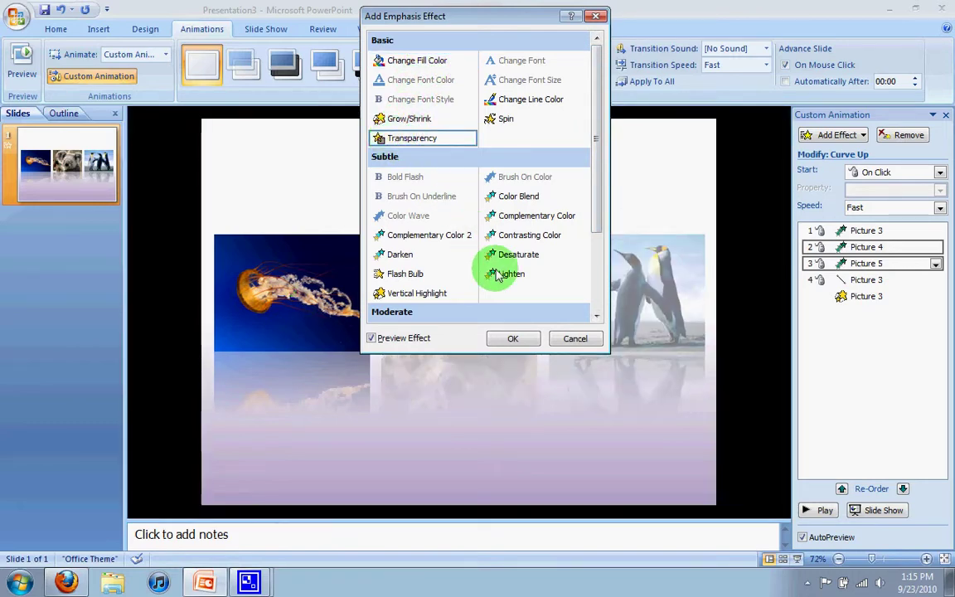
{"action": "left_click", "coordinate": [513, 340]}
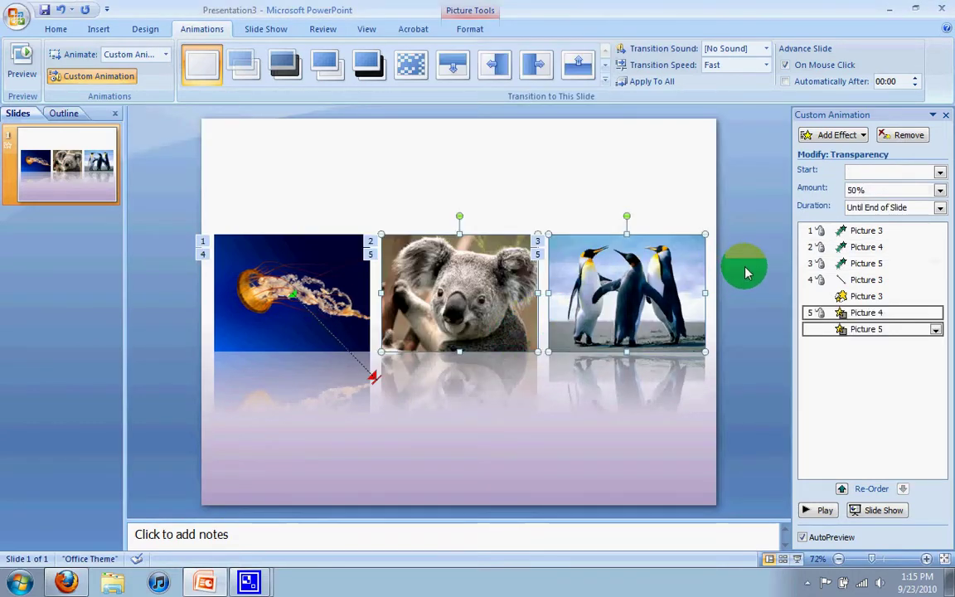
{"action": "left_click", "coordinate": [598, 259]}
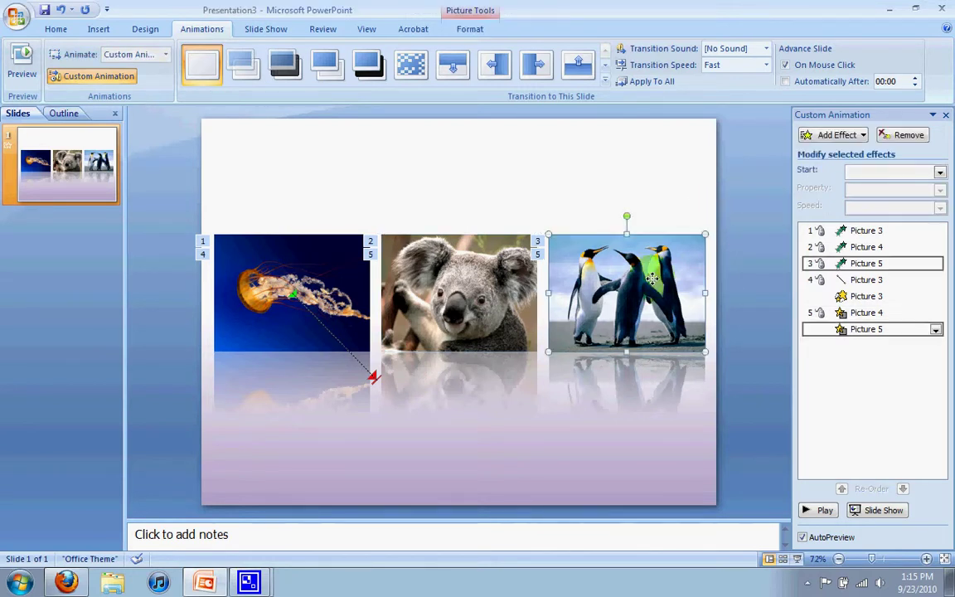
{"action": "left_click", "coordinate": [455, 262]}
{"action": "left_click", "coordinate": [552, 259]}
{"action": "left_click", "coordinate": [493, 295]}
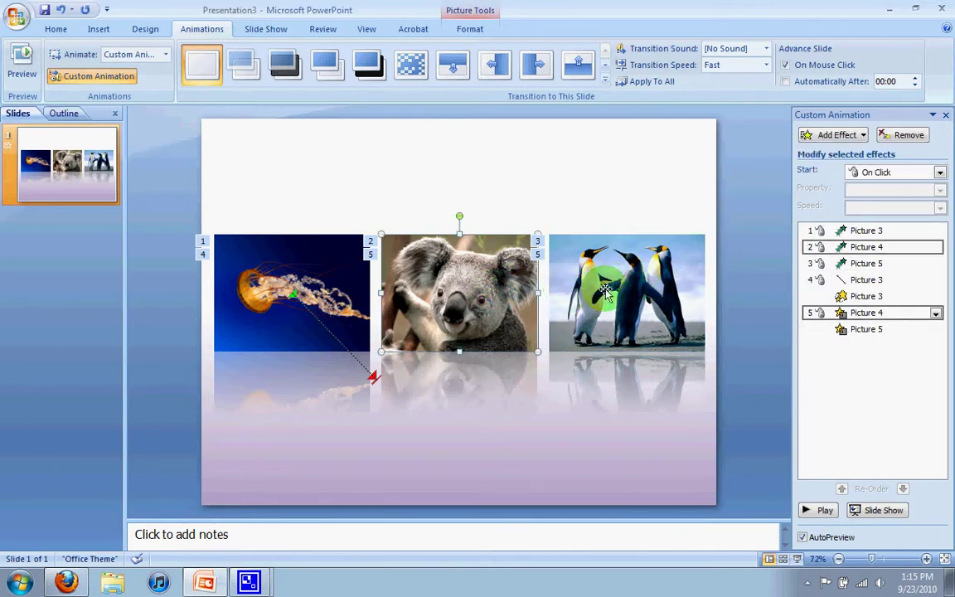
{"action": "left_click", "coordinate": [606, 288]}
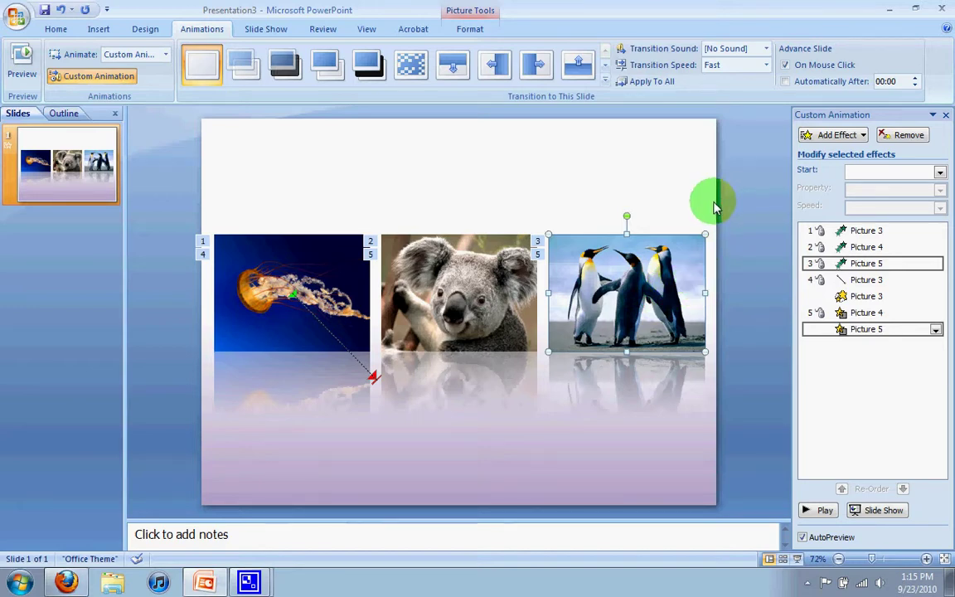
{"action": "left_click_drag", "start_coordinate": [713, 201], "coordinate": [376, 383]}
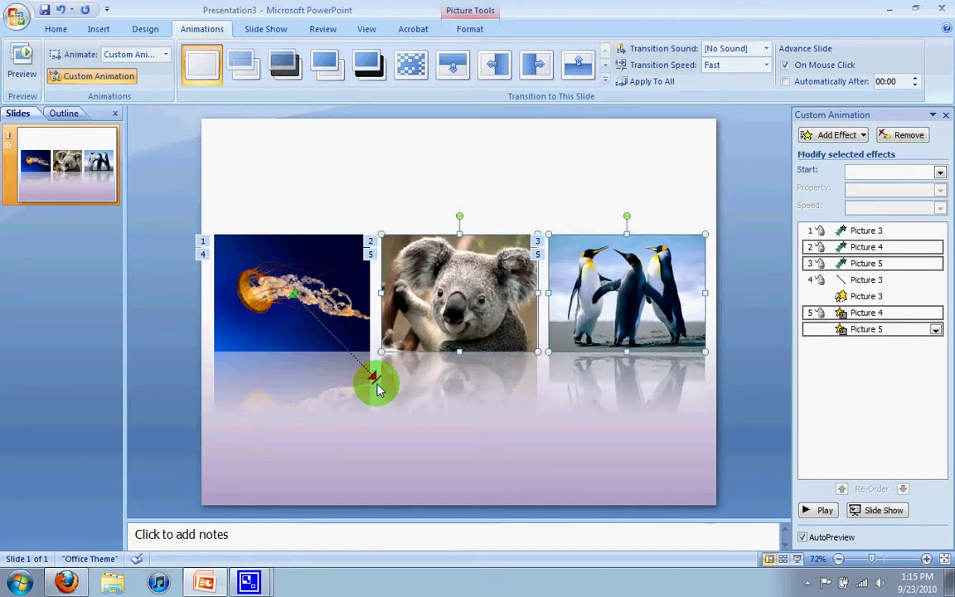
{"action": "left_click", "coordinate": [936, 313]}
{"action": "left_click", "coordinate": [936, 314]}
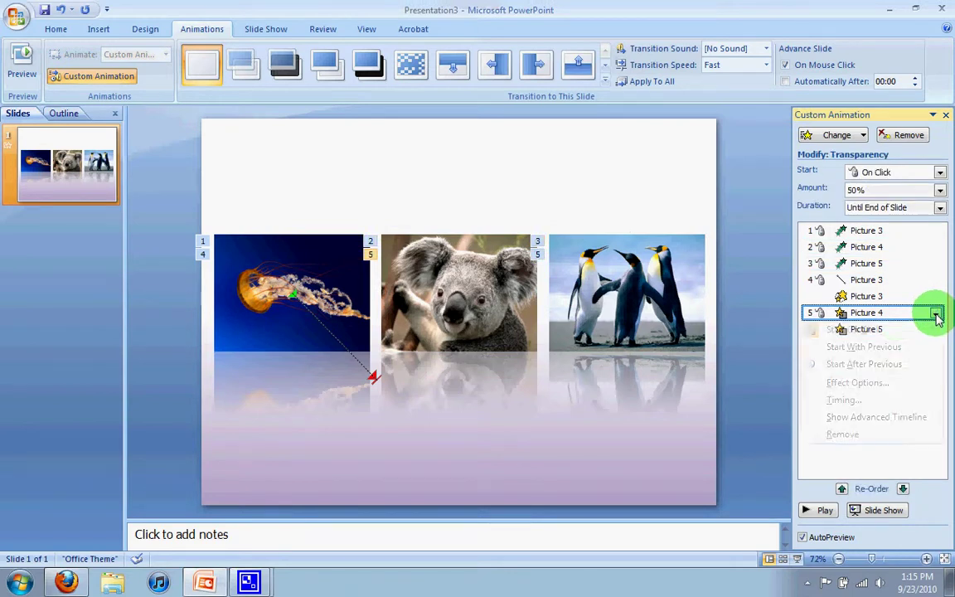
{"action": "left_click", "coordinate": [451, 252]}
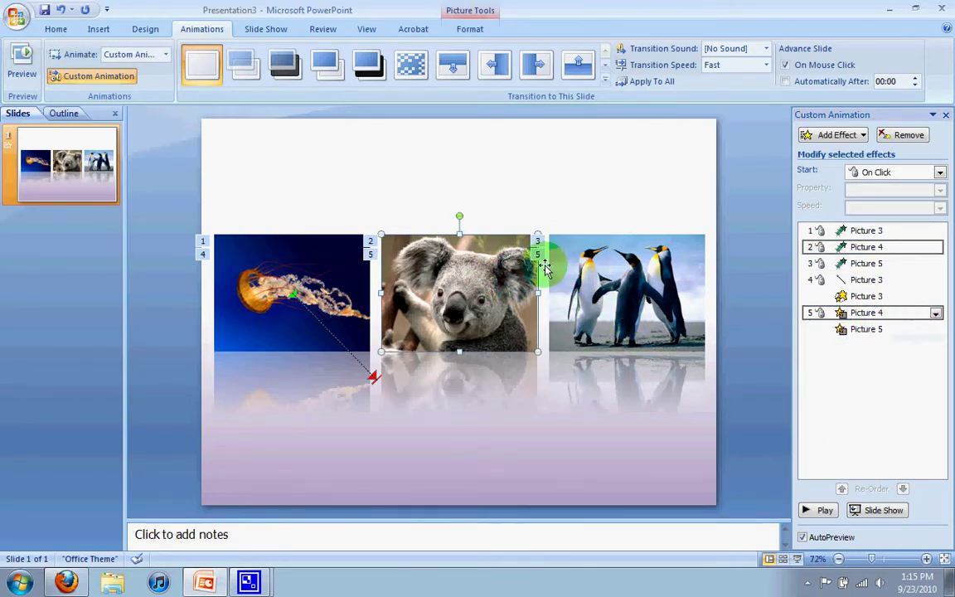
Review the amount choices in the koala picture's Transparency effect options, keep 50%, and play the slide show through to its end
{"action": "left_click", "coordinate": [373, 257]}
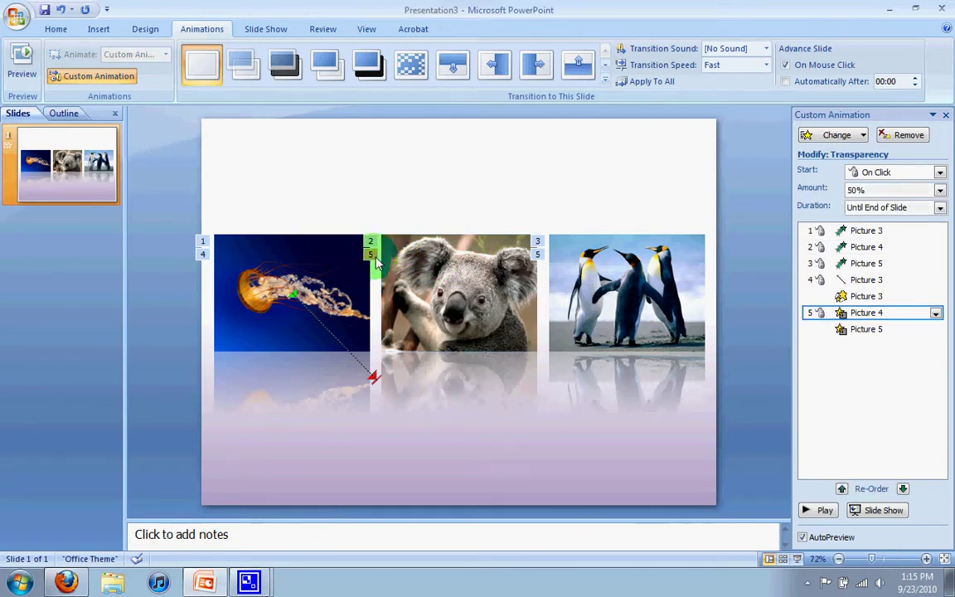
{"action": "left_click", "coordinate": [936, 313]}
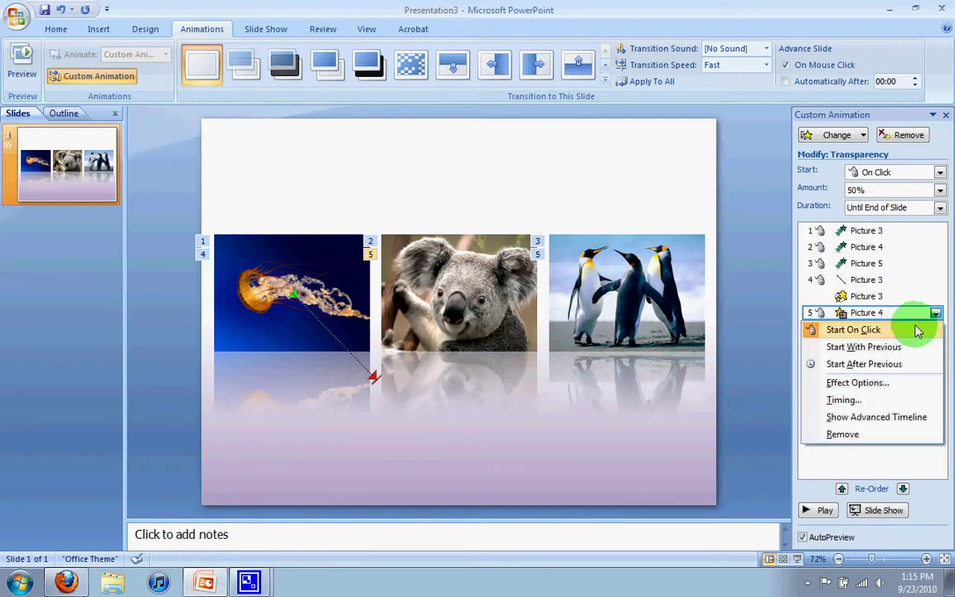
{"action": "left_click", "coordinate": [889, 384]}
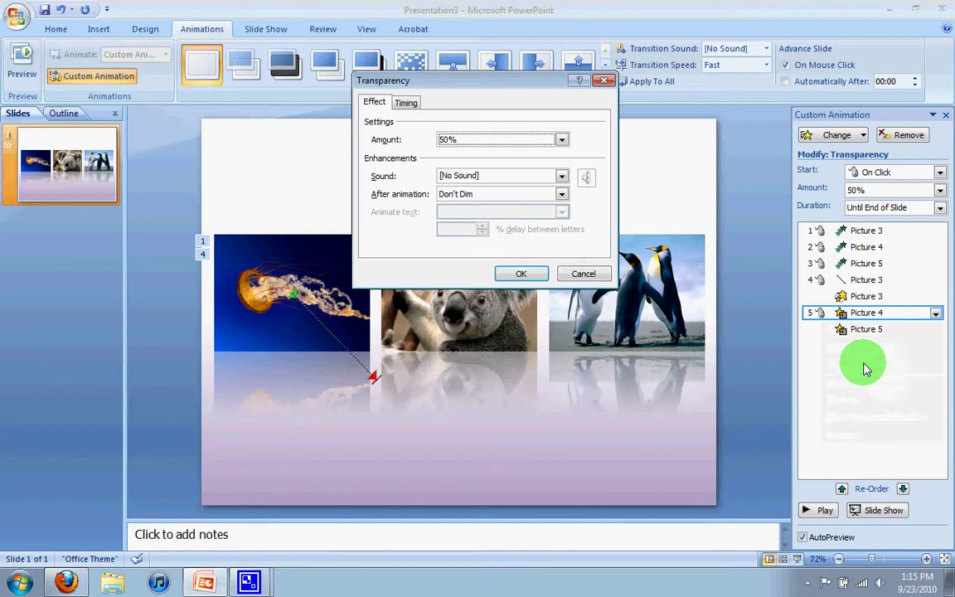
{"action": "left_click", "coordinate": [465, 140]}
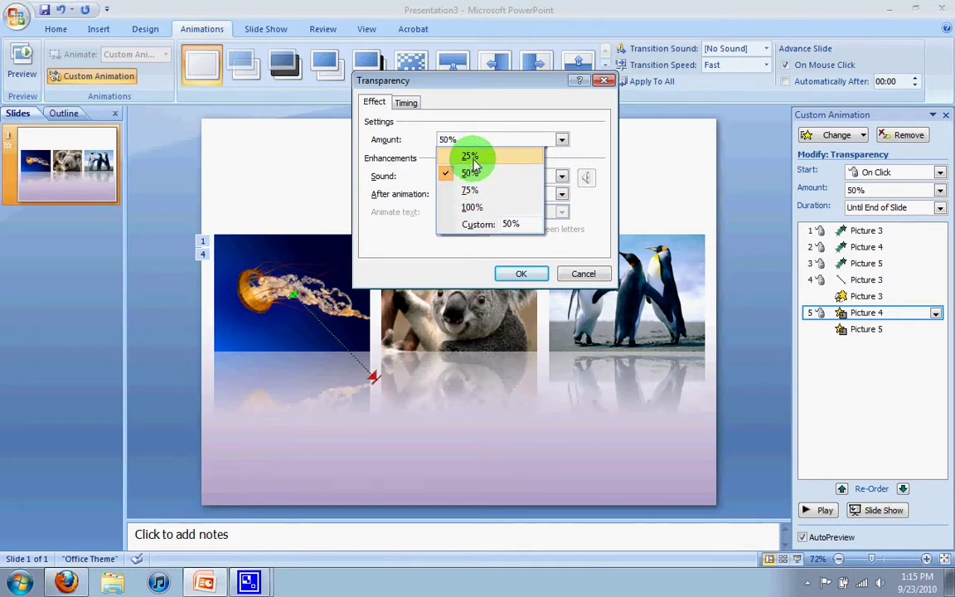
{"action": "left_click", "coordinate": [516, 276]}
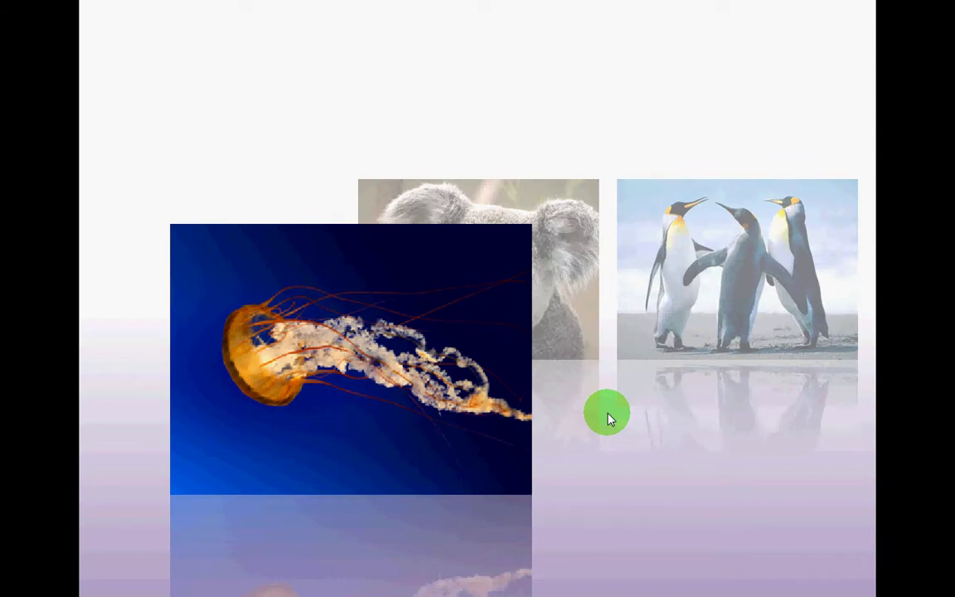
{"action": "left_click", "coordinate": [607, 418]}
{"action": "left_click", "coordinate": [607, 419]}
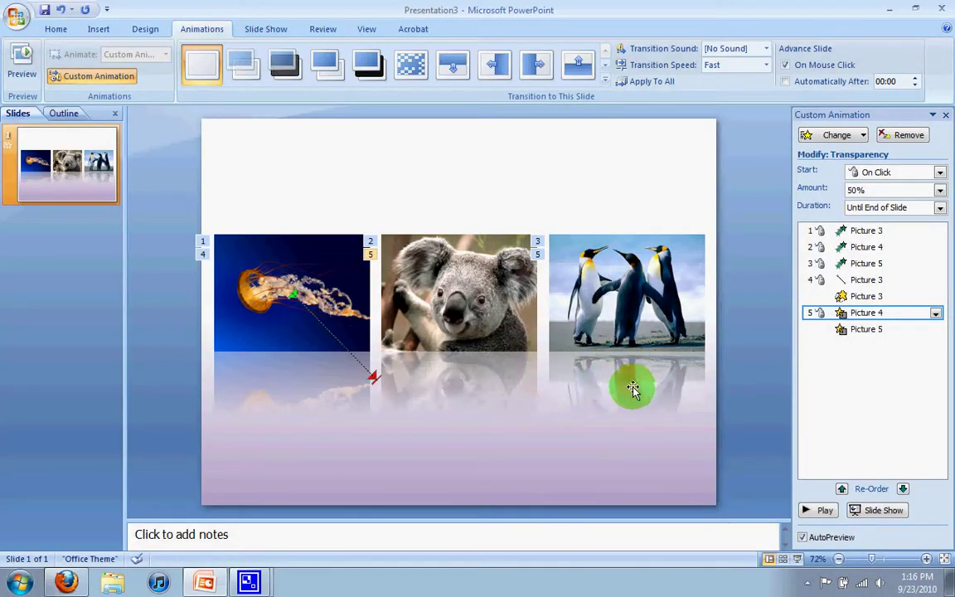
Set the koala picture's Transparency effect to start With Previous in its timing settings
{"action": "left_click", "coordinate": [305, 278]}
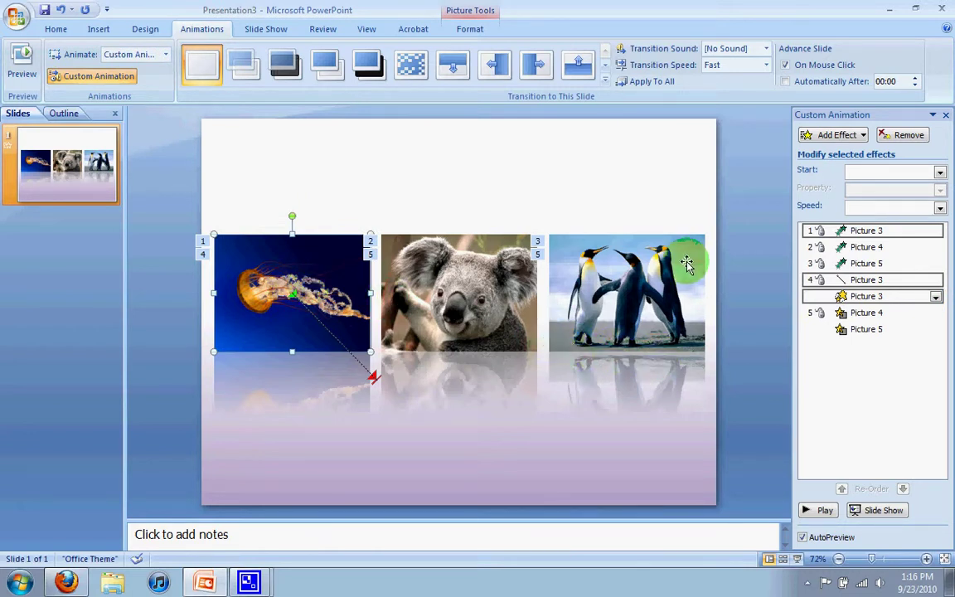
{"action": "left_click", "coordinate": [912, 313]}
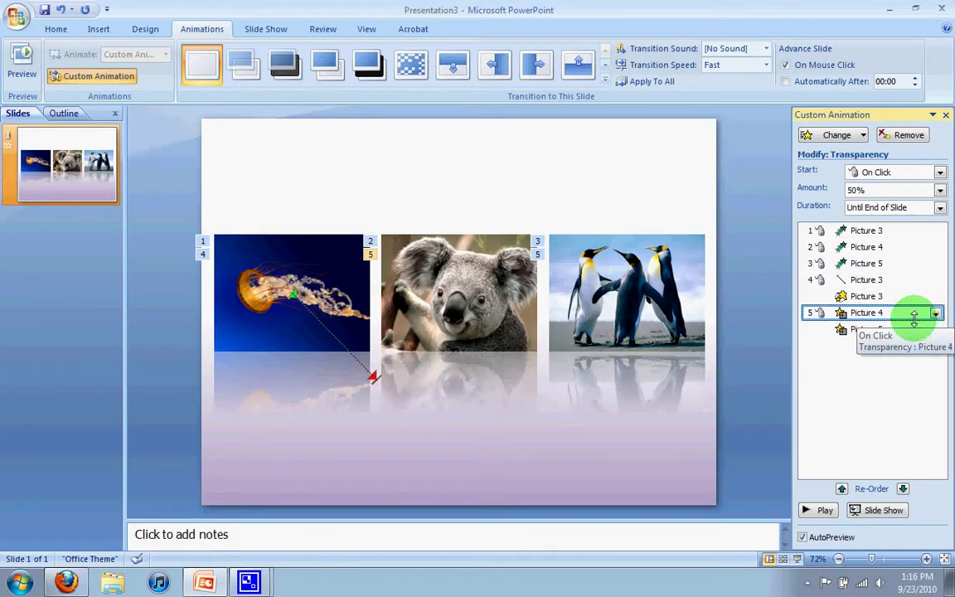
{"action": "left_click", "coordinate": [935, 314]}
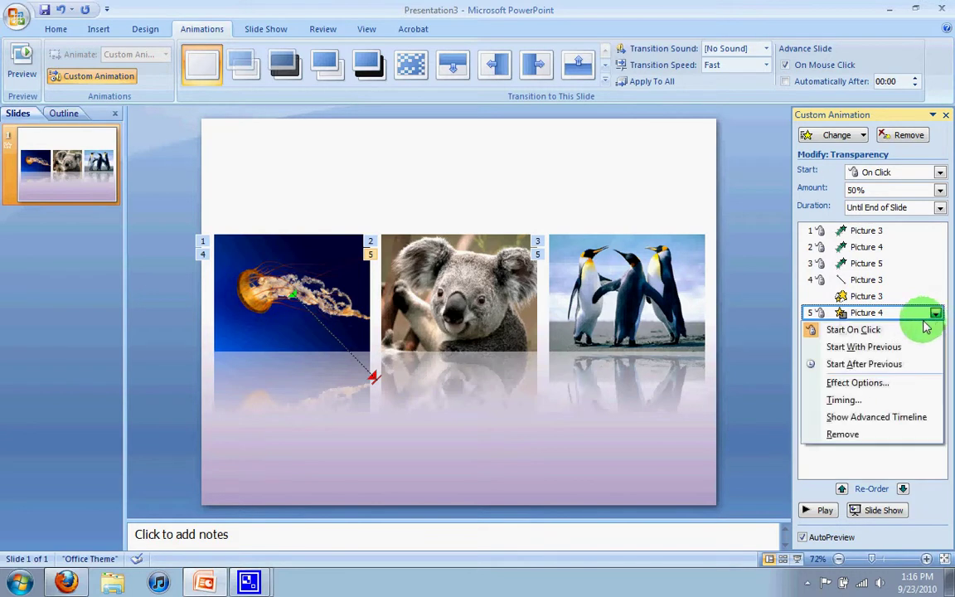
{"action": "left_click", "coordinate": [878, 400]}
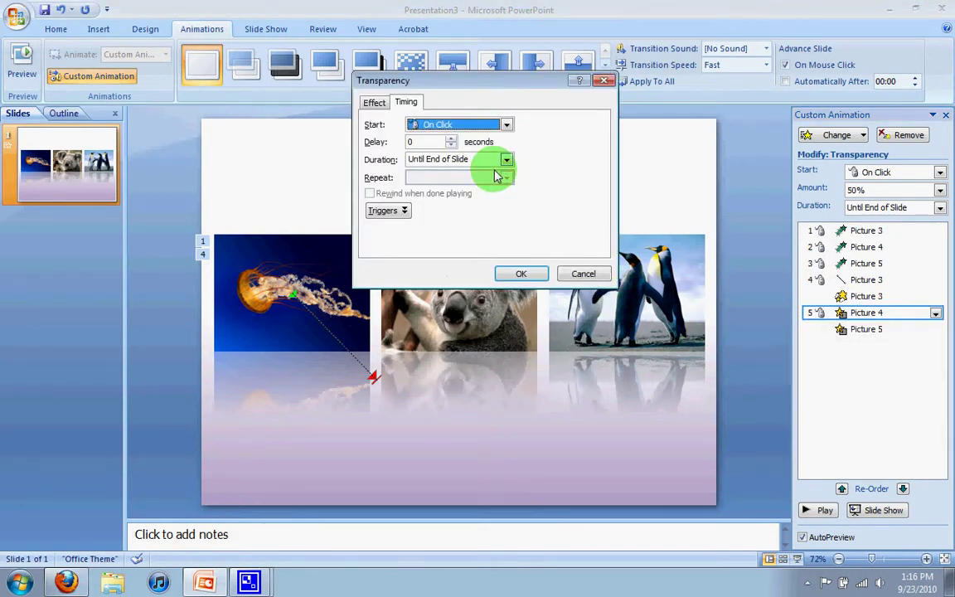
{"action": "left_click", "coordinate": [440, 125]}
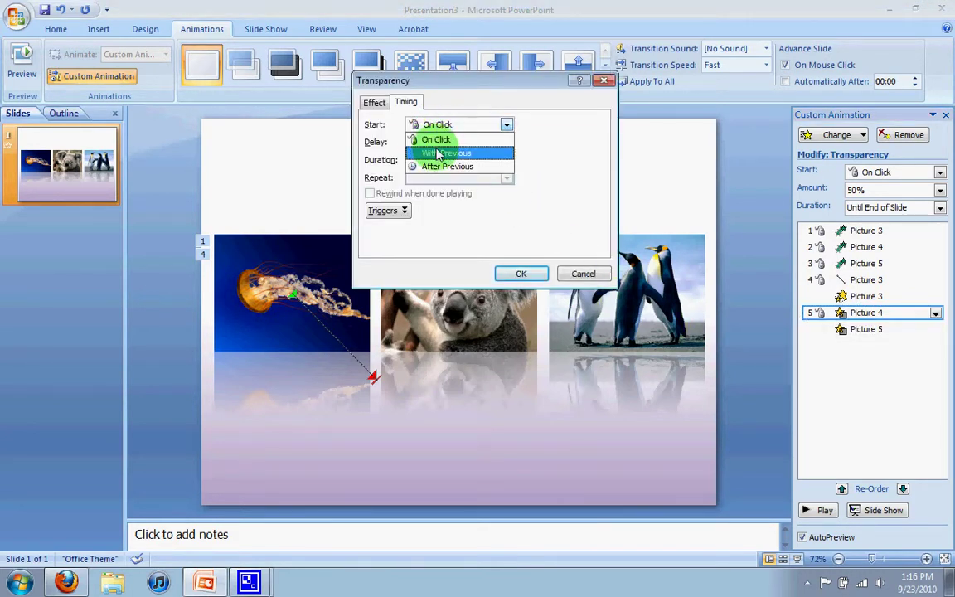
{"action": "left_click", "coordinate": [440, 154]}
{"action": "left_click", "coordinate": [519, 273]}
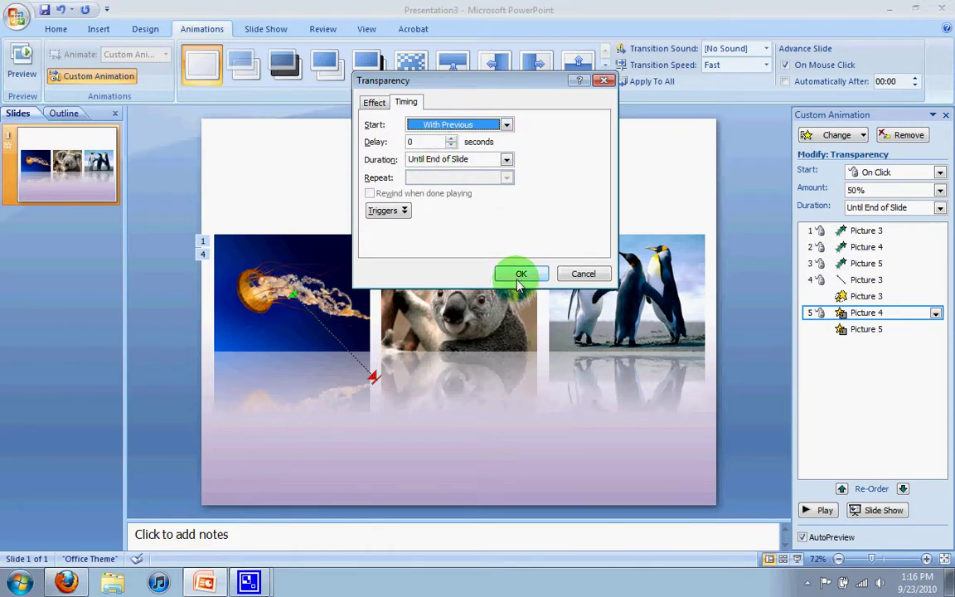
Check the start option of the penguin picture's Transparency effect and preview all the slide's animations
{"action": "left_click", "coordinate": [888, 329]}
{"action": "left_click", "coordinate": [935, 329]}
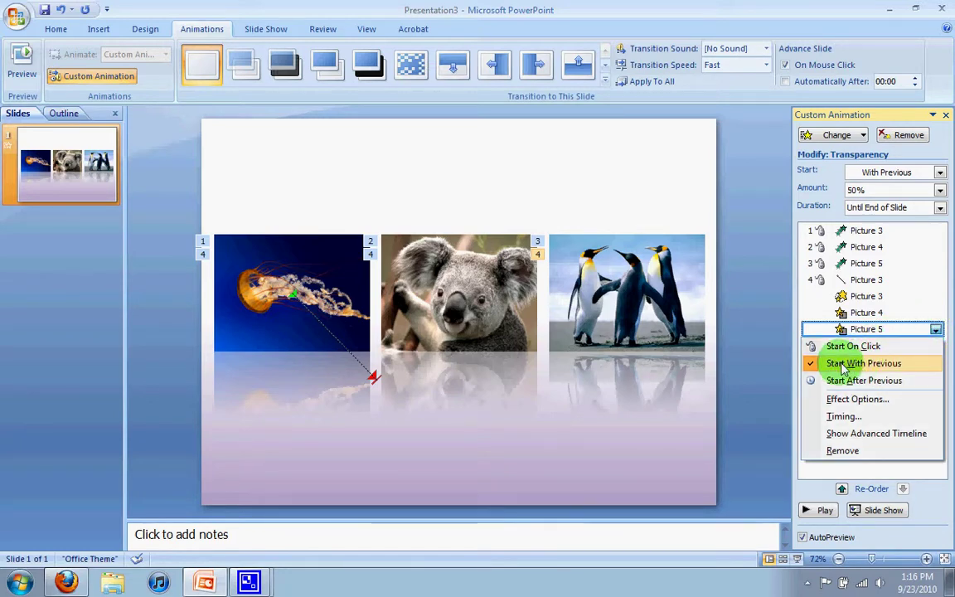
{"action": "left_click", "coordinate": [934, 328]}
{"action": "left_click", "coordinate": [697, 443]}
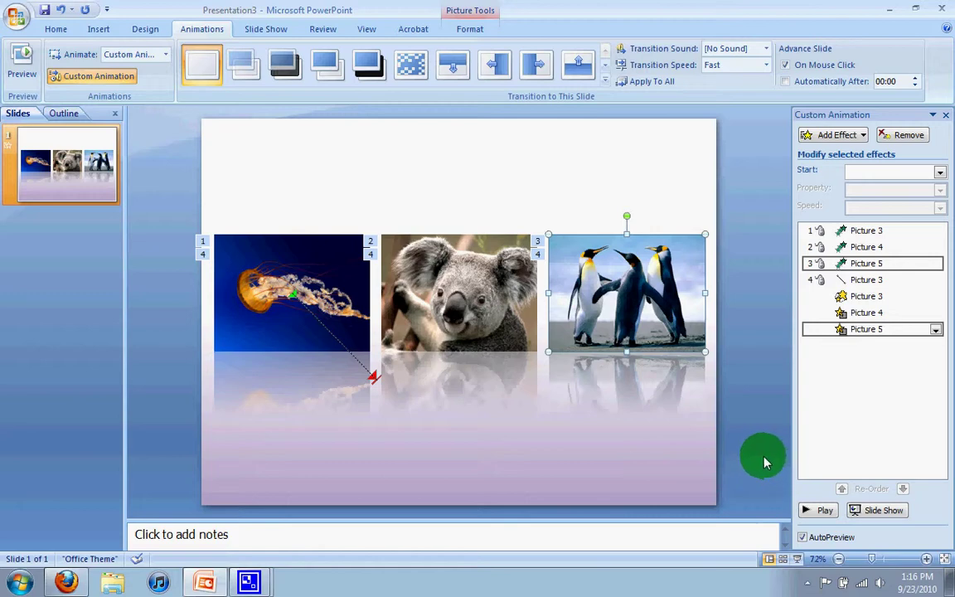
{"action": "left_click", "coordinate": [825, 511]}
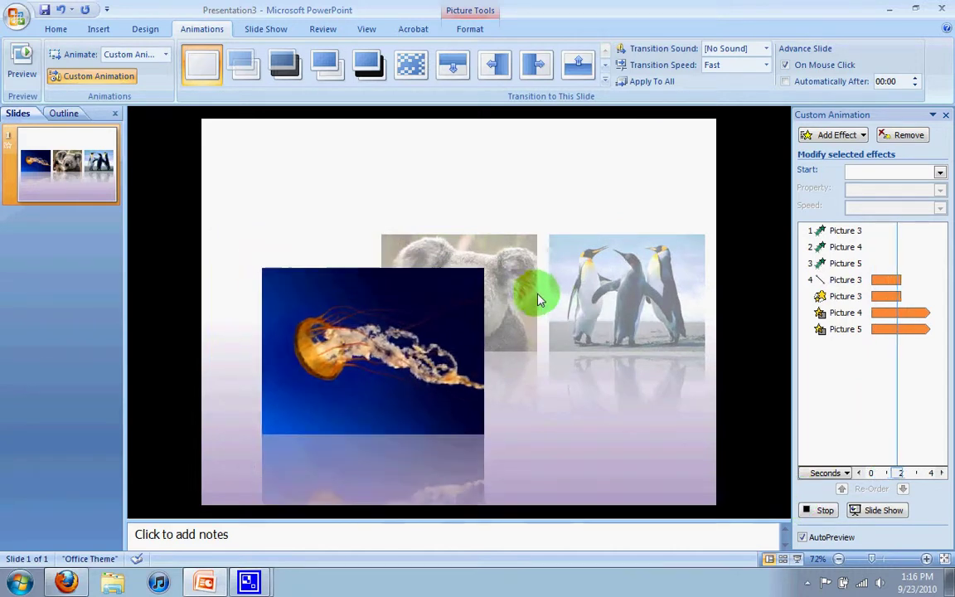
{"action": "left_click", "coordinate": [562, 314]}
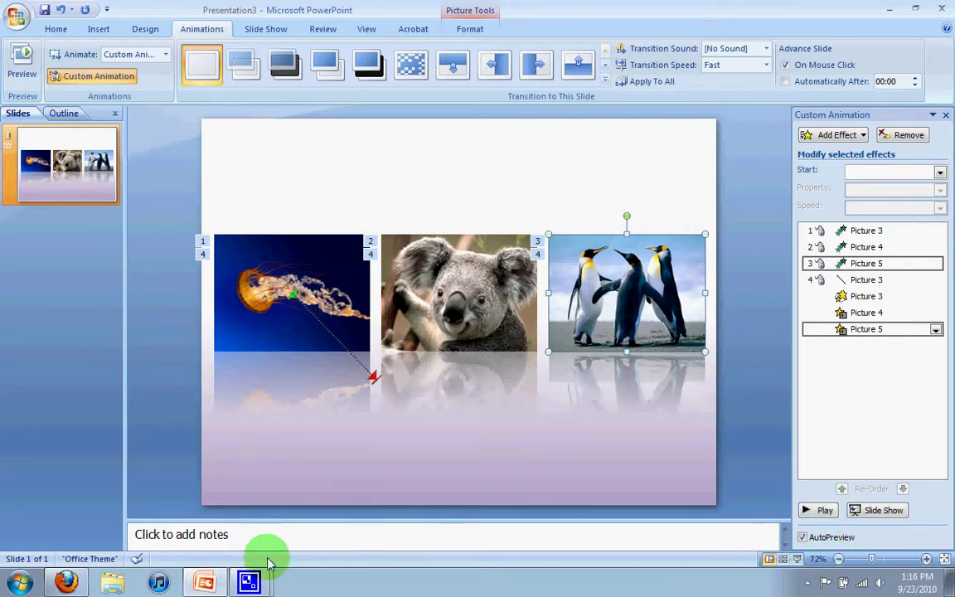
{"action": "mouse_move", "coordinate": [249, 581]}
{"action": "left_click", "coordinate": [249, 524]}
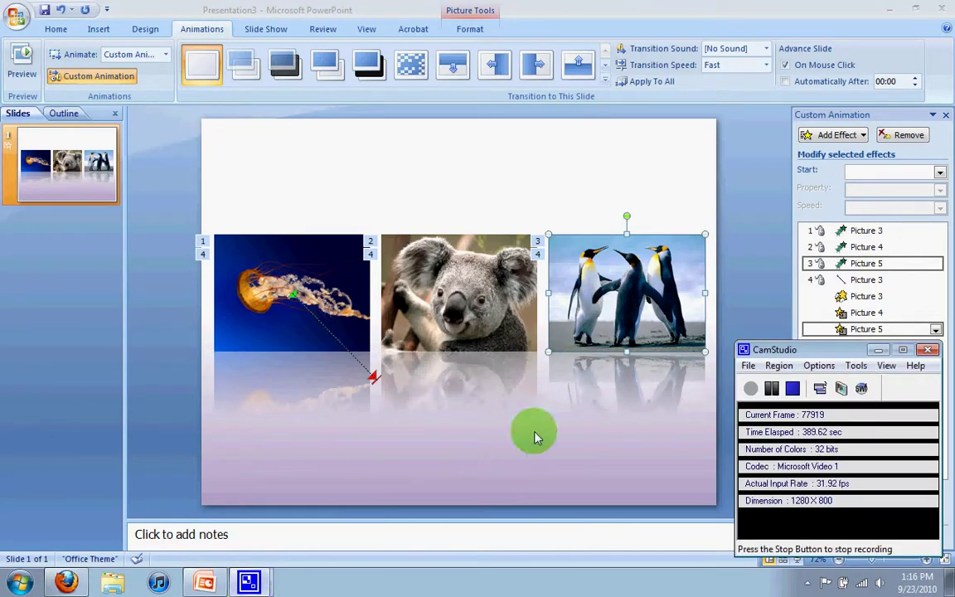